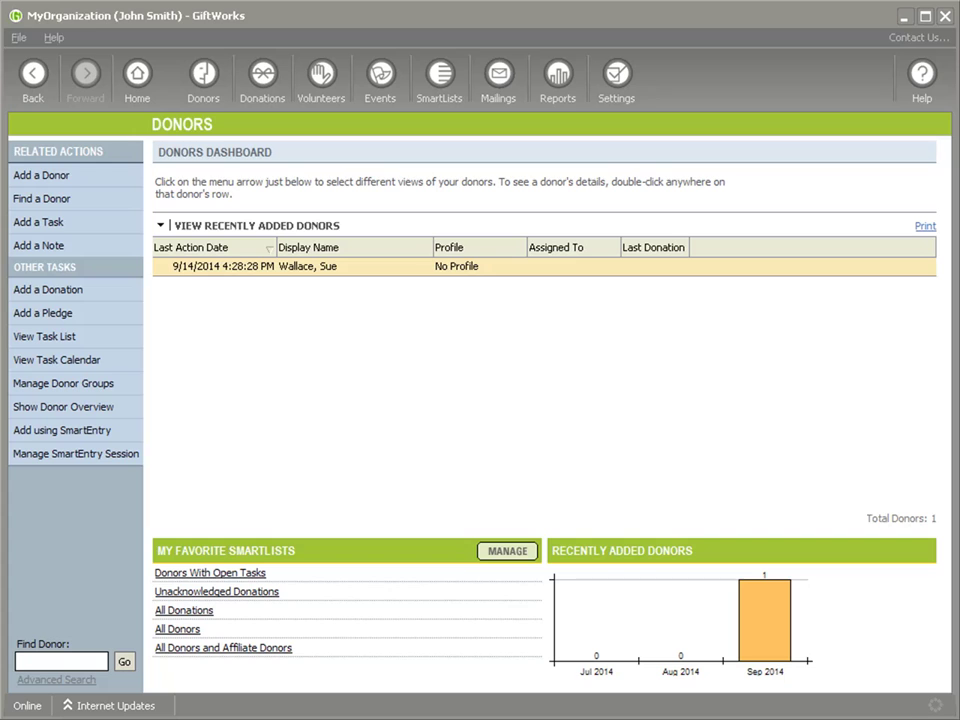
Check GiftWorks' version and licence details from the Help menu.
left_click(47, 38)
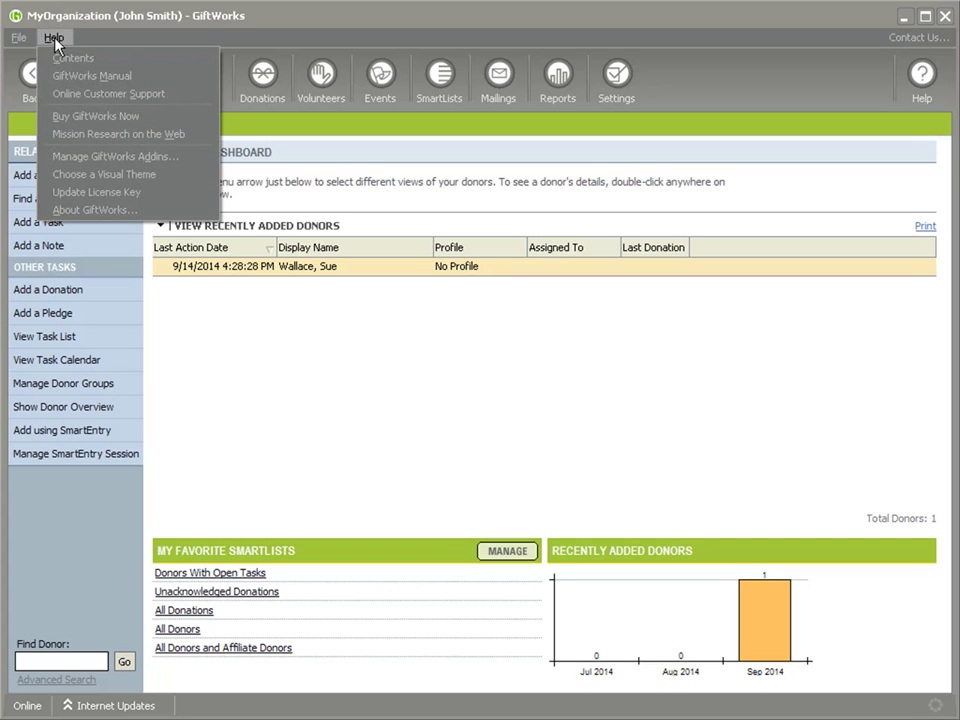
left_click(102, 210)
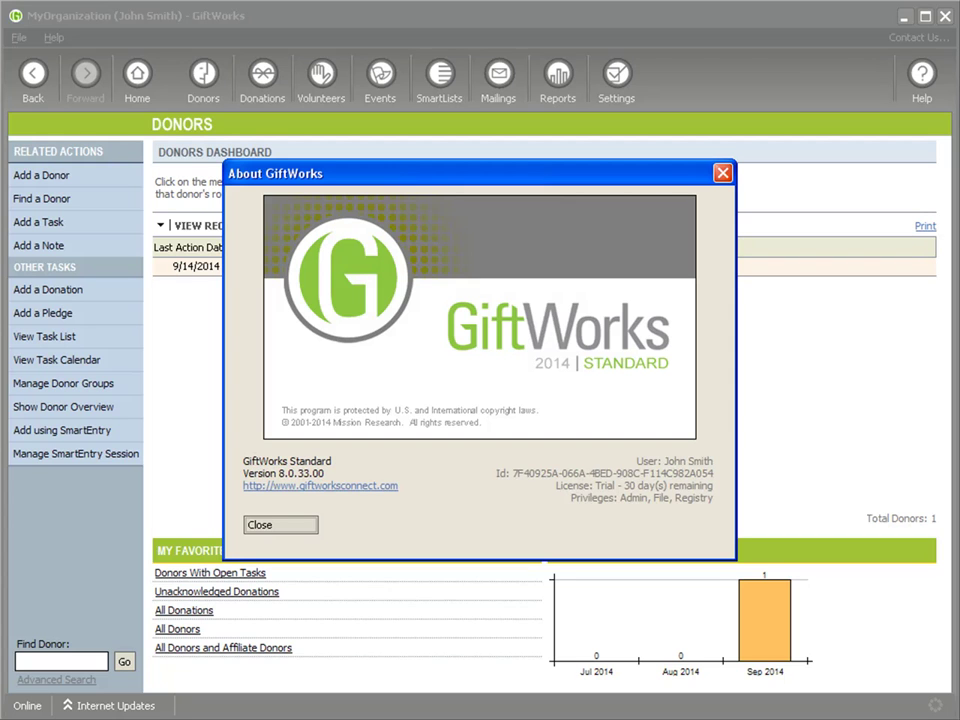
left_click(275, 528)
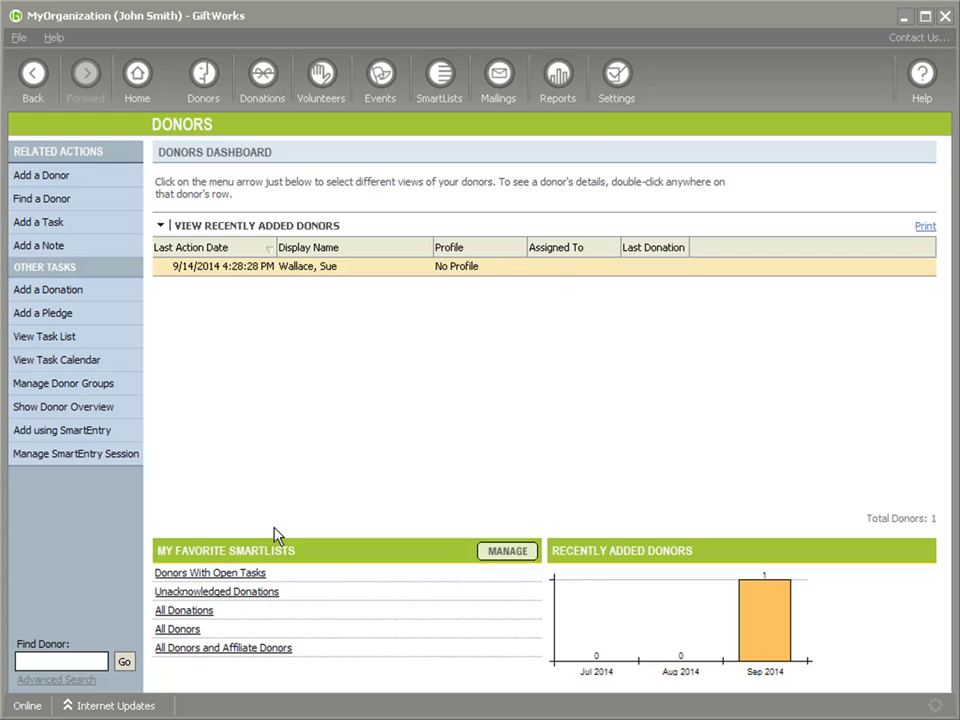
Back up the database as 'giftworks-pre-upgrade-backup-20140901' via Settings > Manage Your GiftWorks Database.
left_click(617, 82)
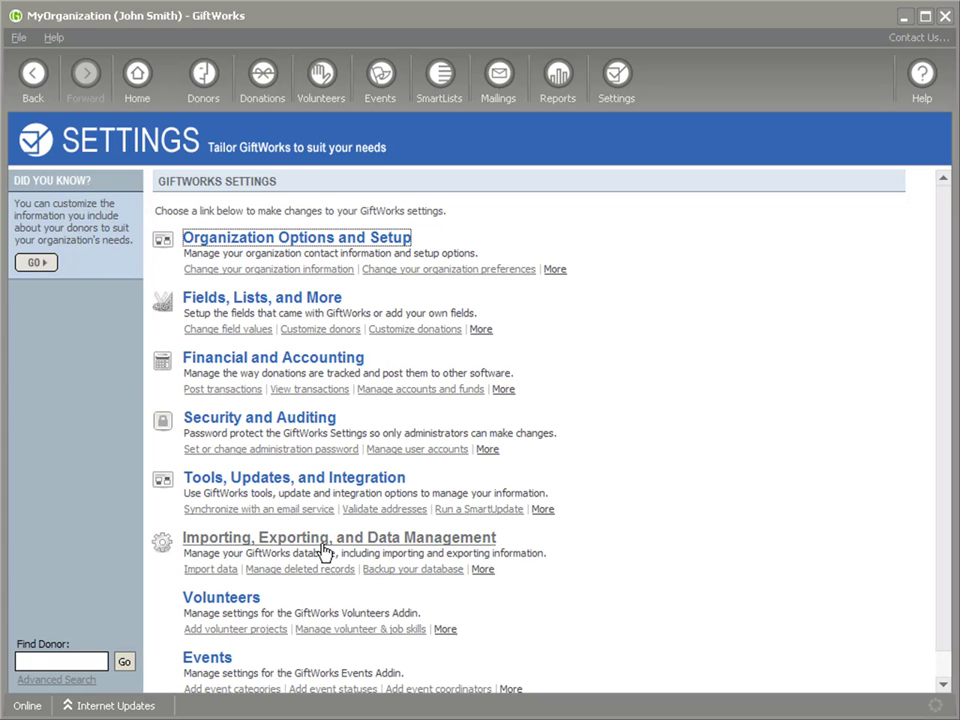
left_click(382, 541)
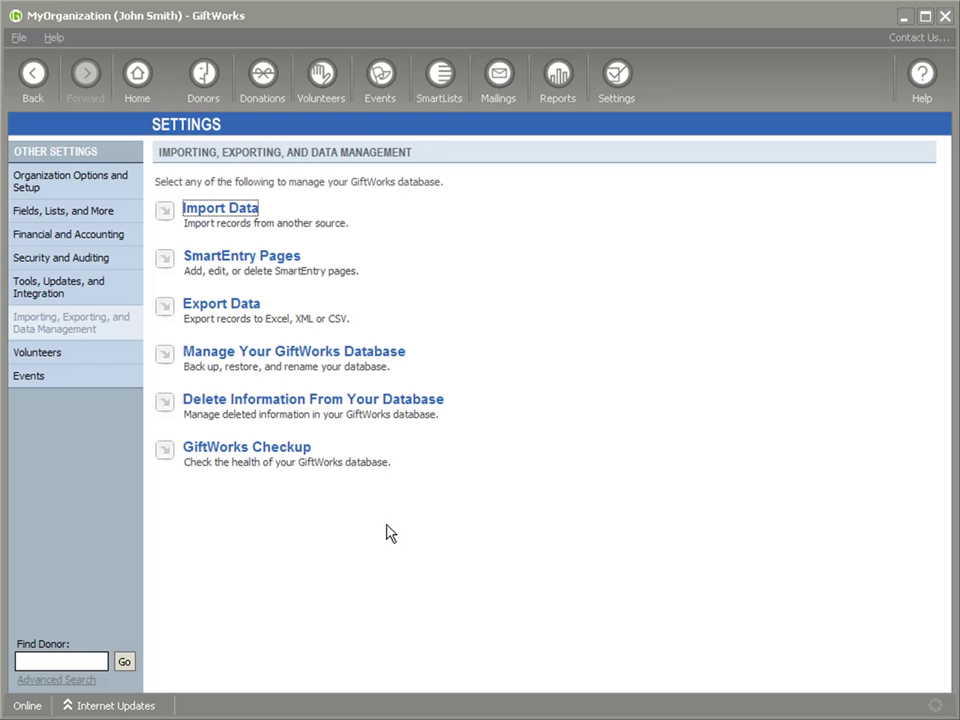
left_click(251, 358)
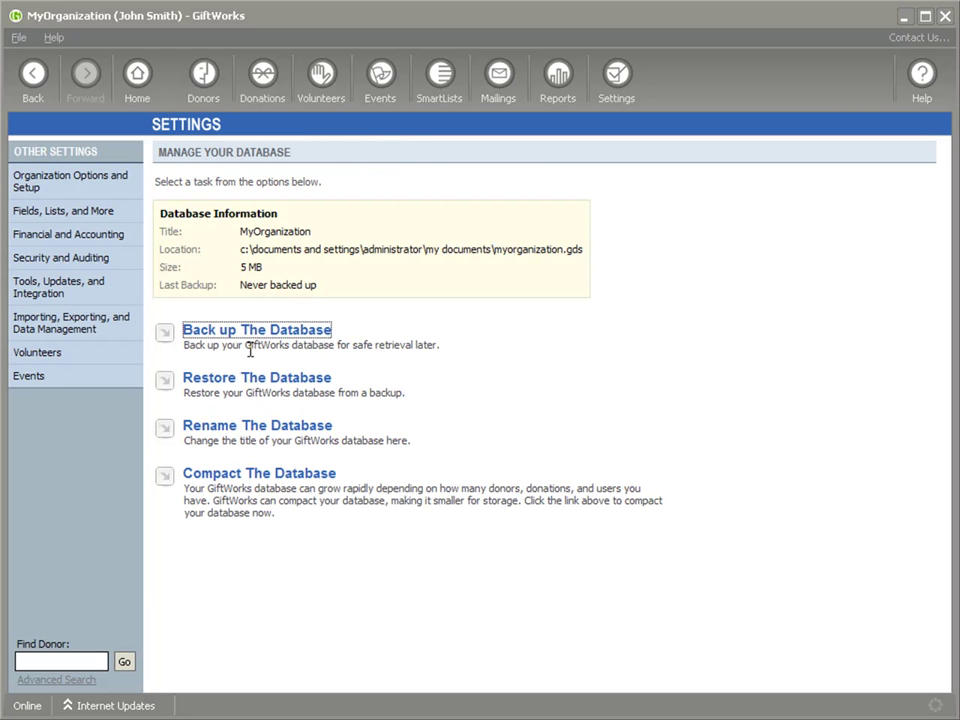
left_click(233, 336)
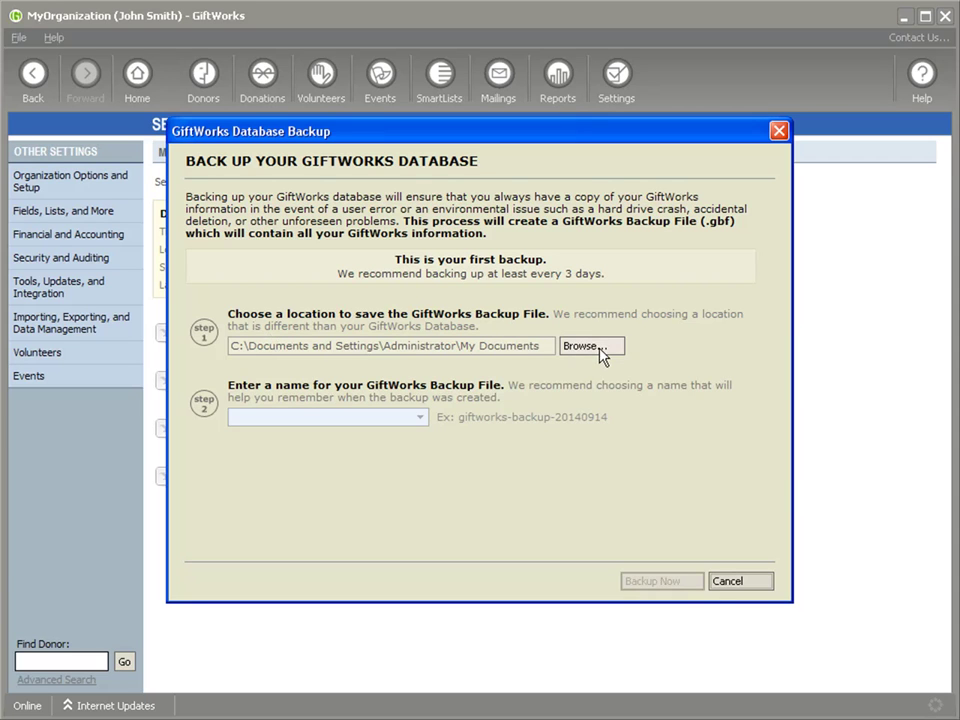
left_click(298, 416)
type("giftworks")
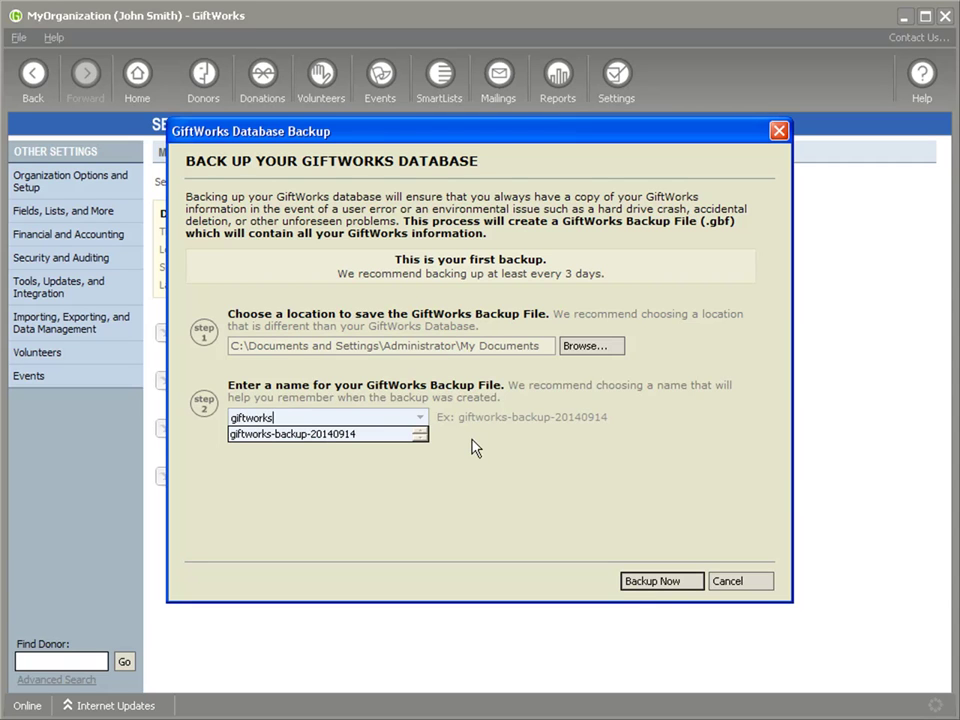
type("-pre-upgrade-backup-")
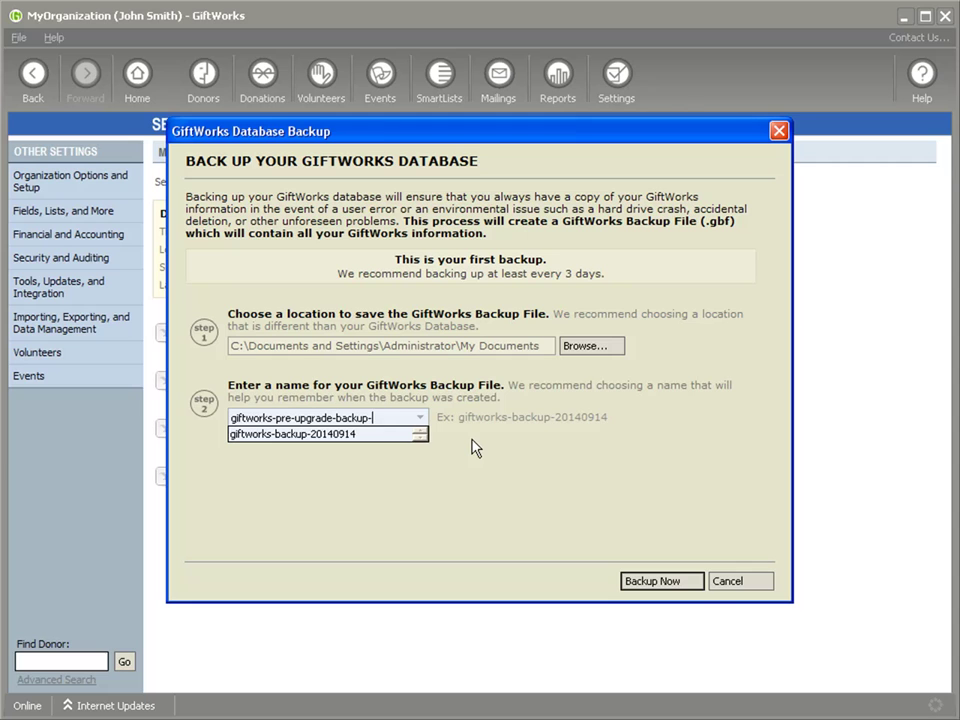
type("20140901")
left_click(669, 589)
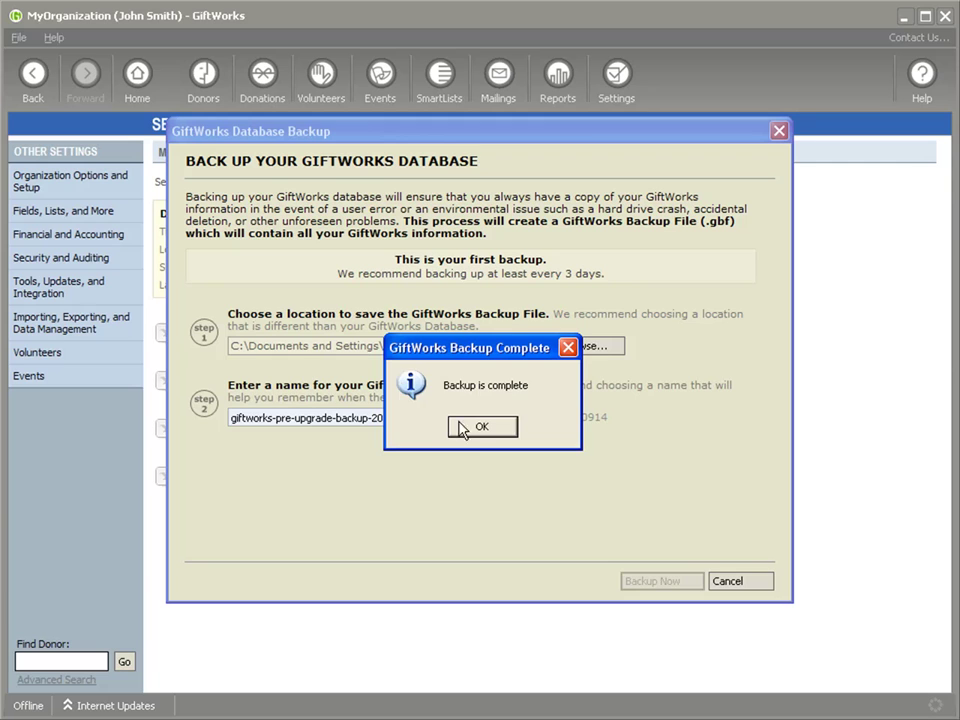
left_click(475, 430)
left_click(480, 428)
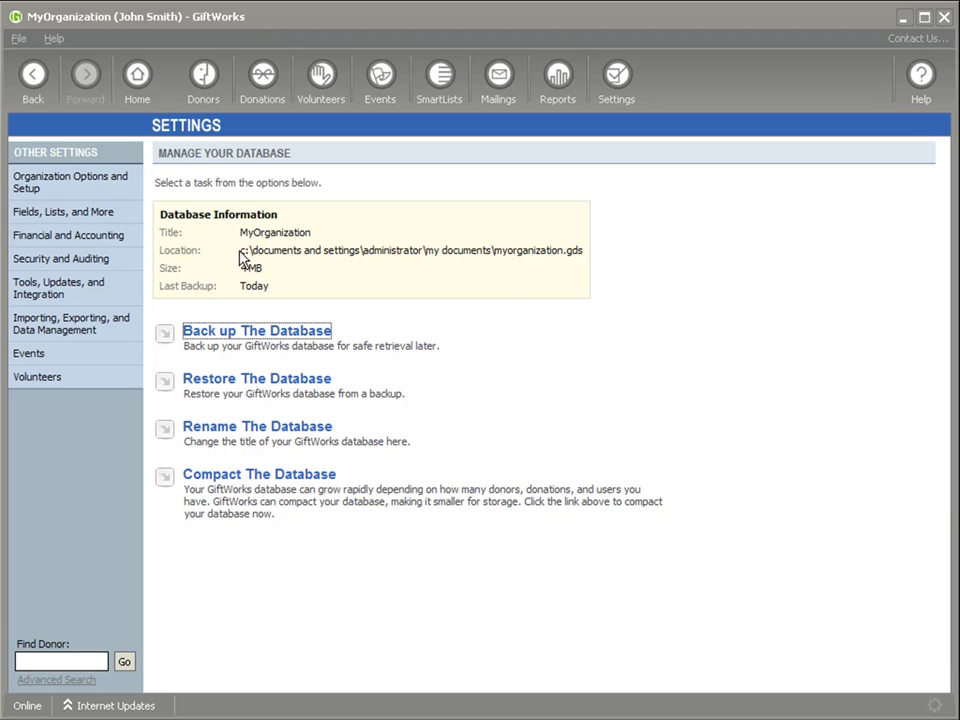
double_click(177, 250)
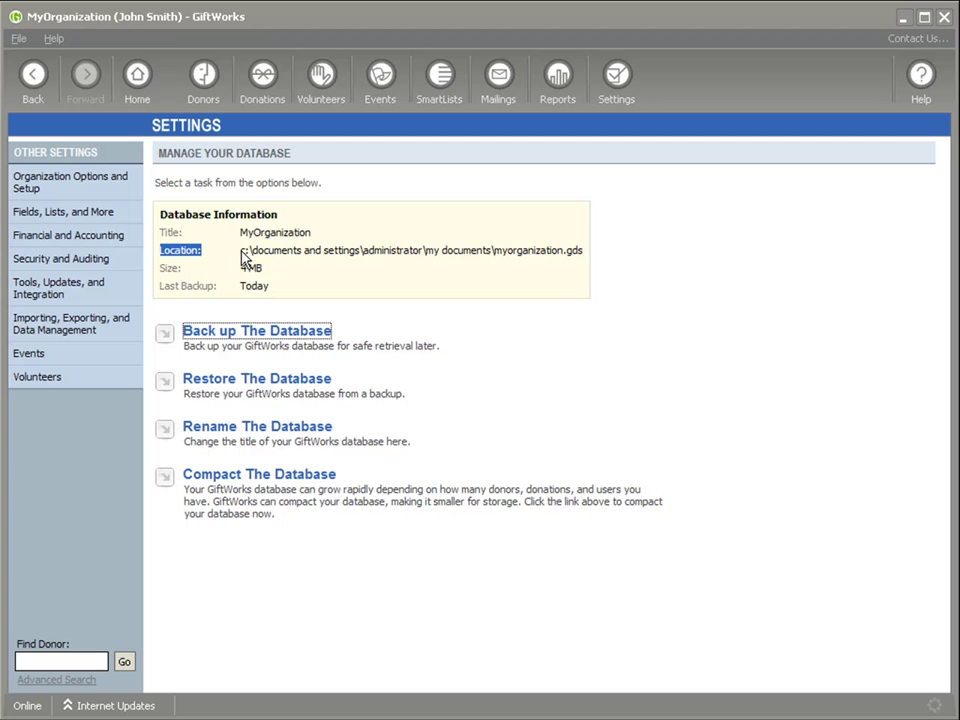
left_click(243, 258)
left_click_drag(242, 257, 290, 259)
left_click_drag(478, 258, 574, 253)
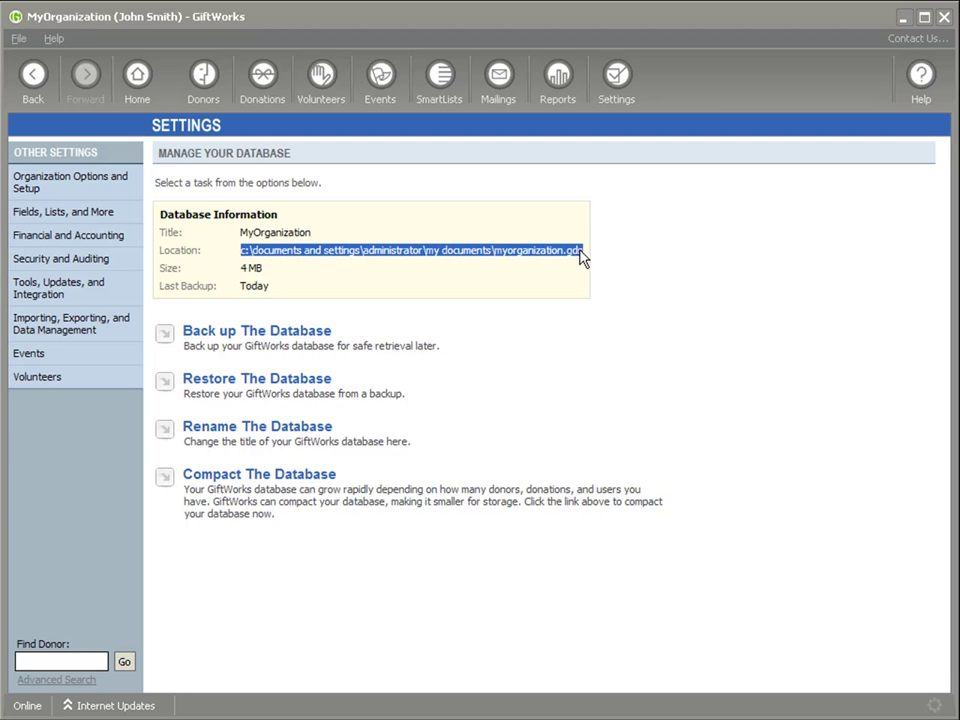
left_click(240, 260)
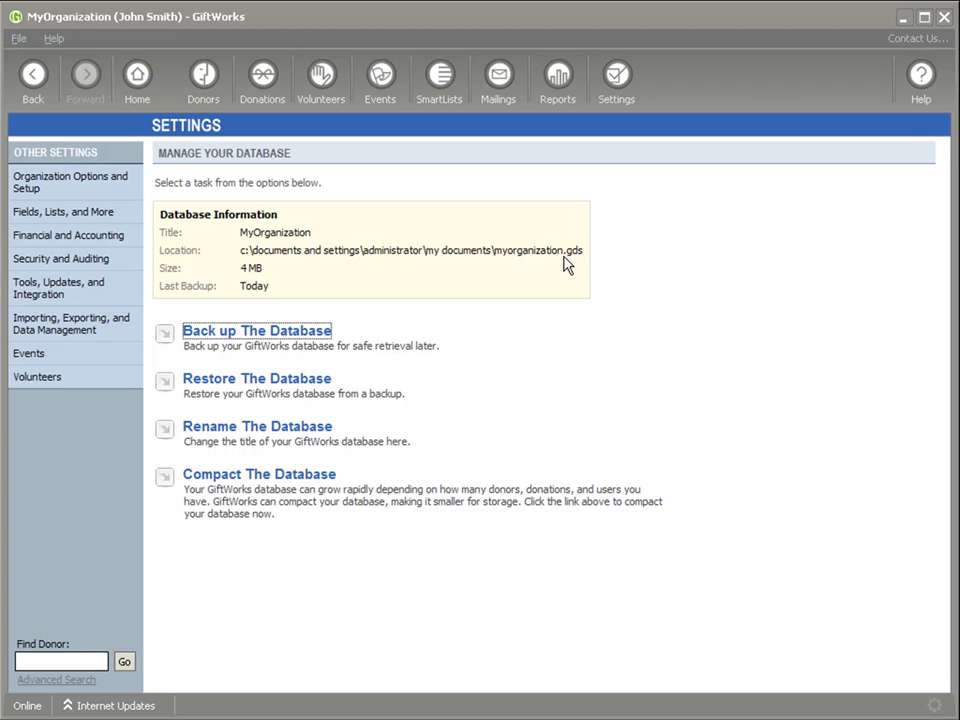
mouse_move(243, 255)
left_mouse_down()
mouse_move(576, 257)
mouse_move(243, 258)
left_mouse_up()
double_click(574, 251)
left_click_drag(244, 252, 560, 255)
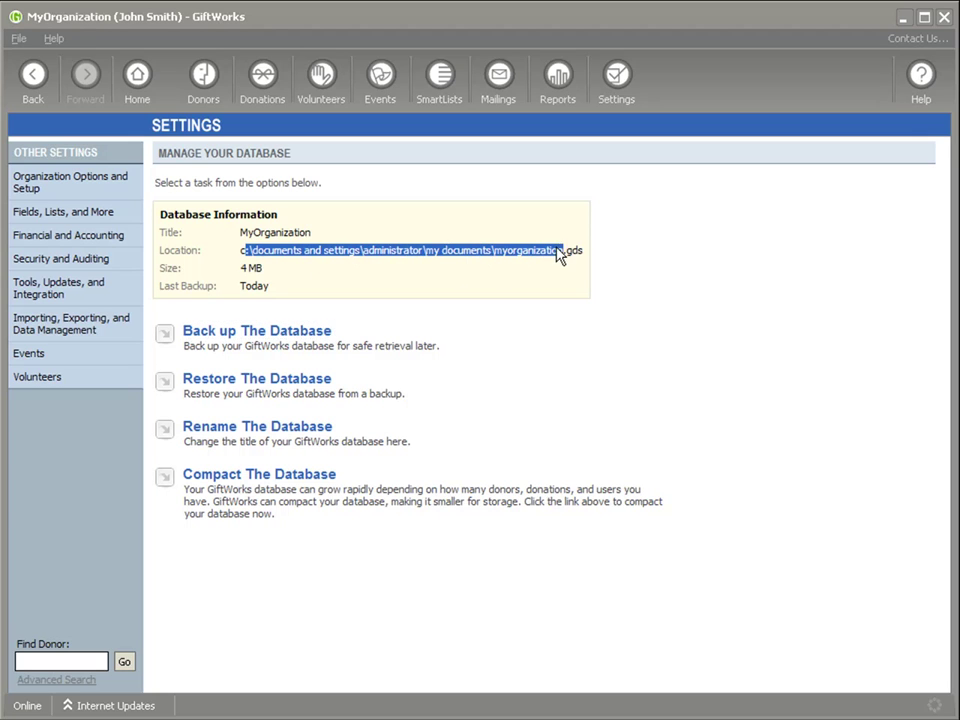
left_click_drag(241, 254, 579, 256)
key("Tab")
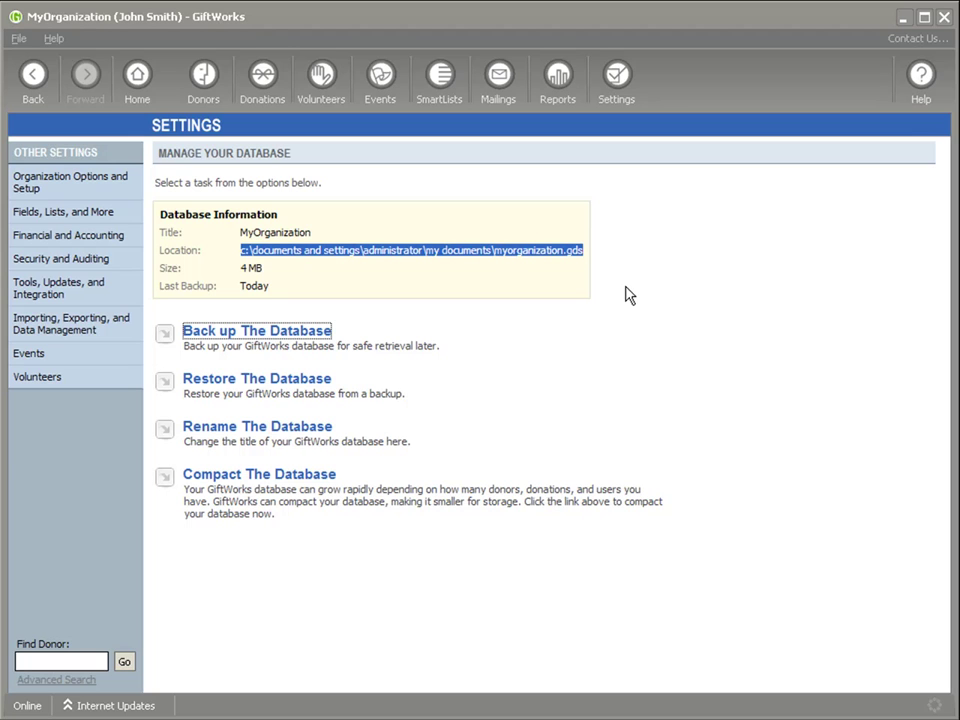
left_click(590, 263)
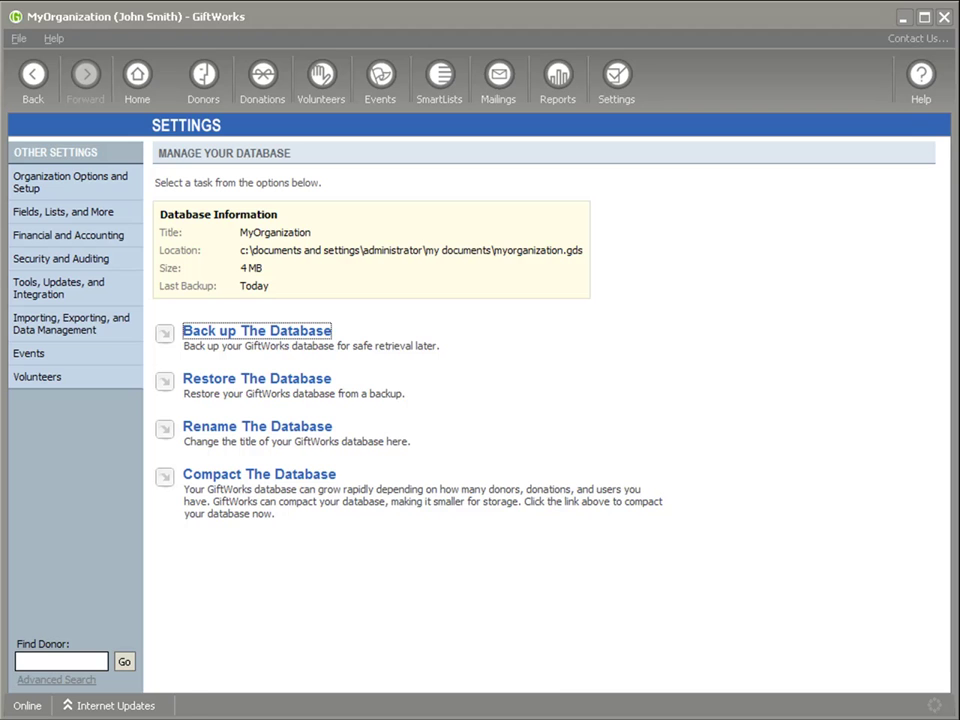
Select giftworks-pre-upgrade-backup-20140901.gbf in My Documents, then close the folder window.
scroll(461, 516, "down", 1)
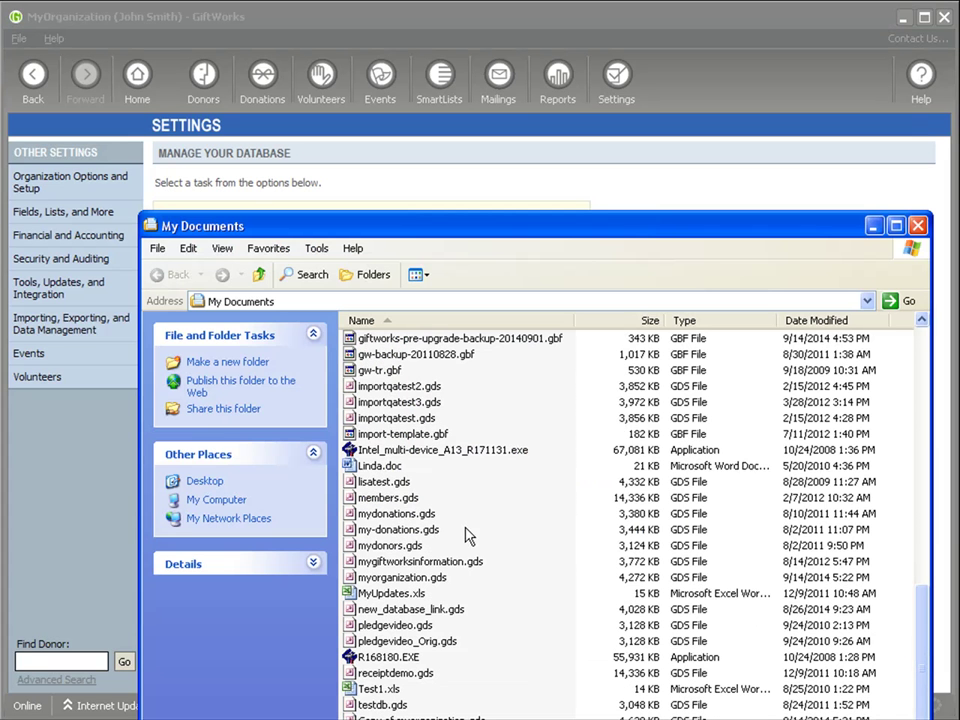
scroll(392, 560, "up", 4)
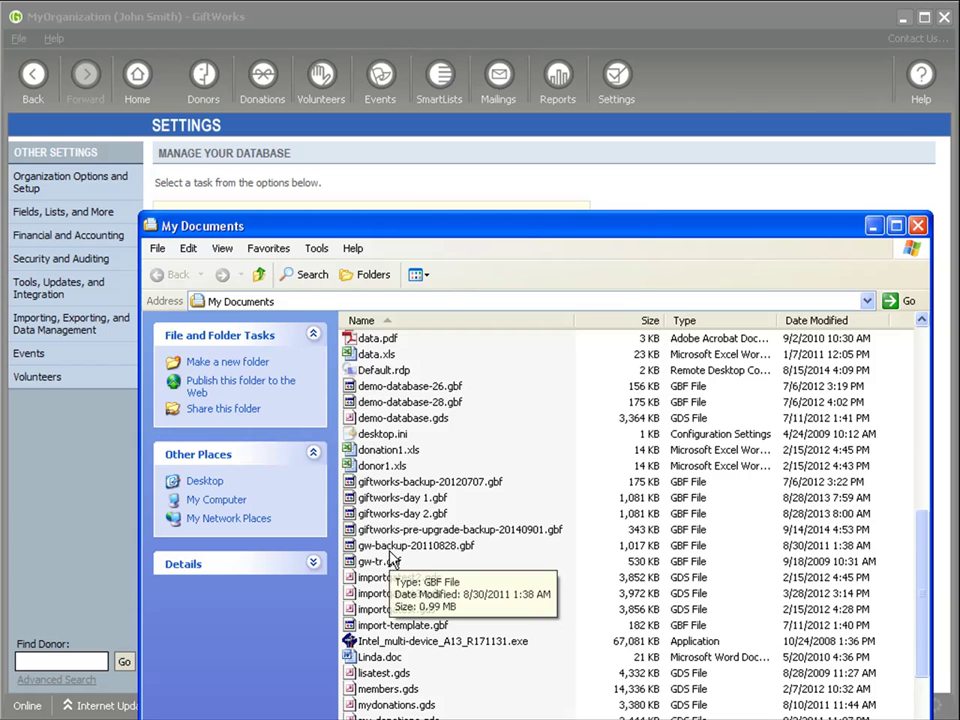
left_click(530, 530)
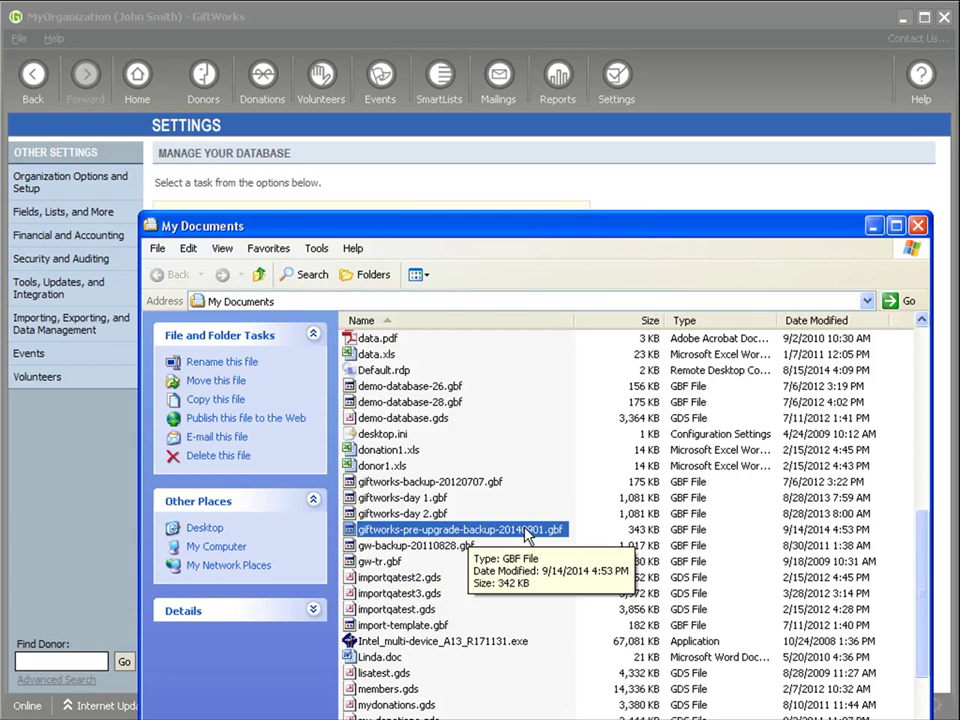
left_click(917, 226)
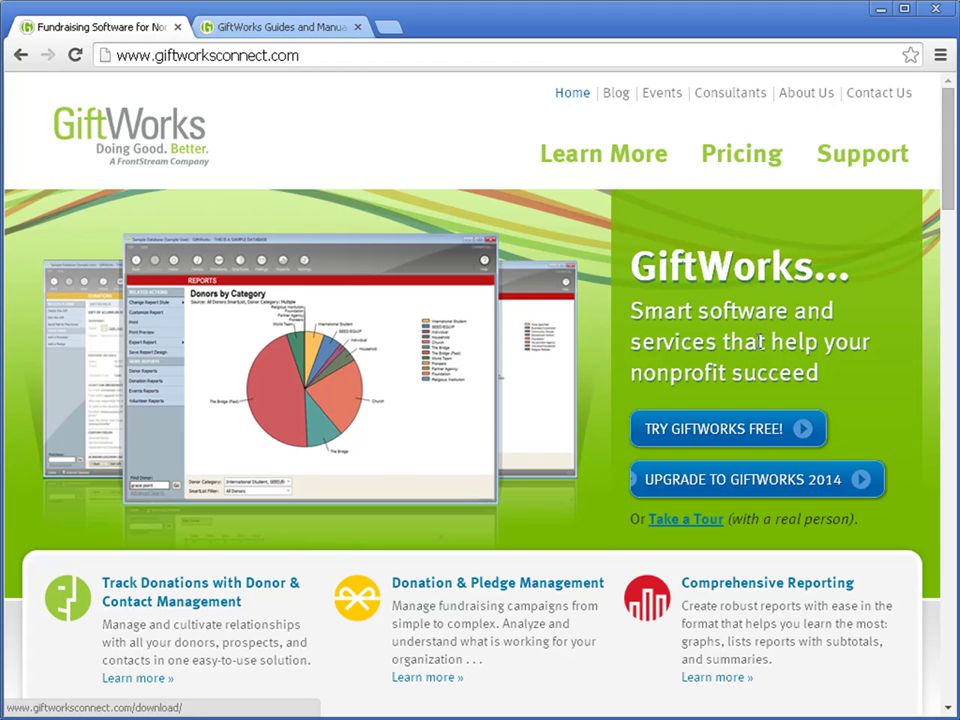
From the Support page, load giftworksconnect.com/download/giftworks and cancel the installer download.
left_click(861, 158)
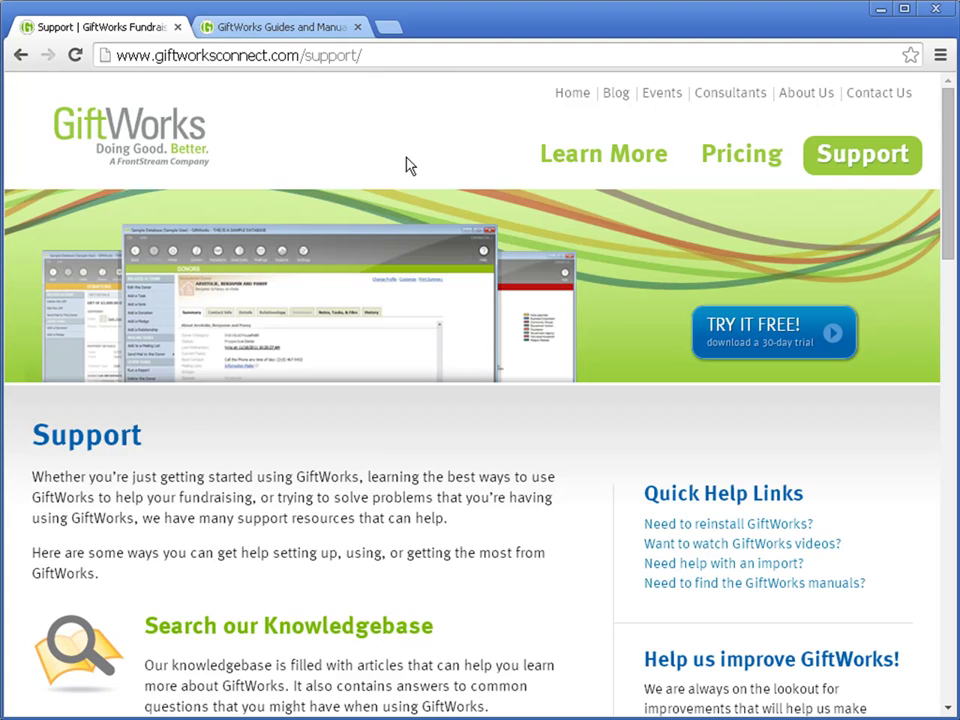
left_click(317, 56)
left_click(306, 56)
left_click_drag(306, 56, 542, 56)
type("down")
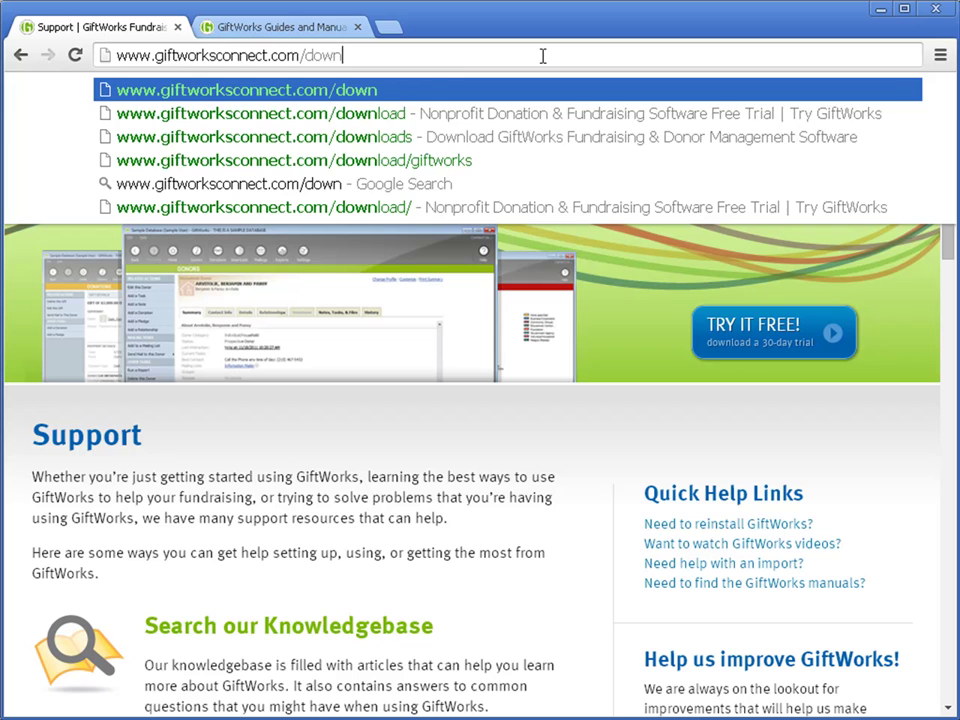
type("load/giftworks")
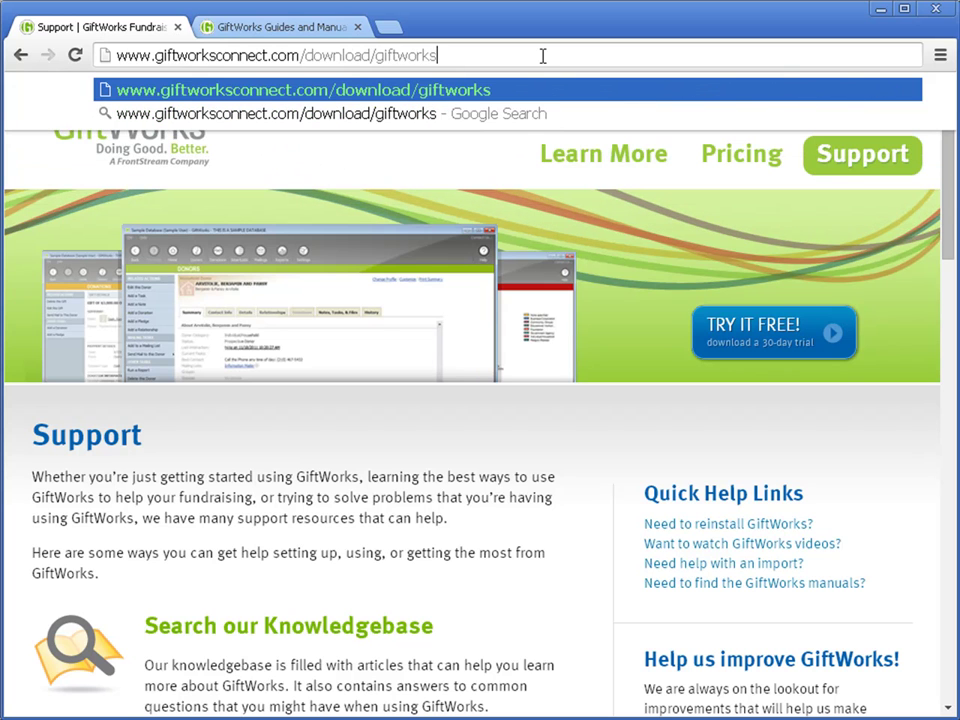
key("Return")
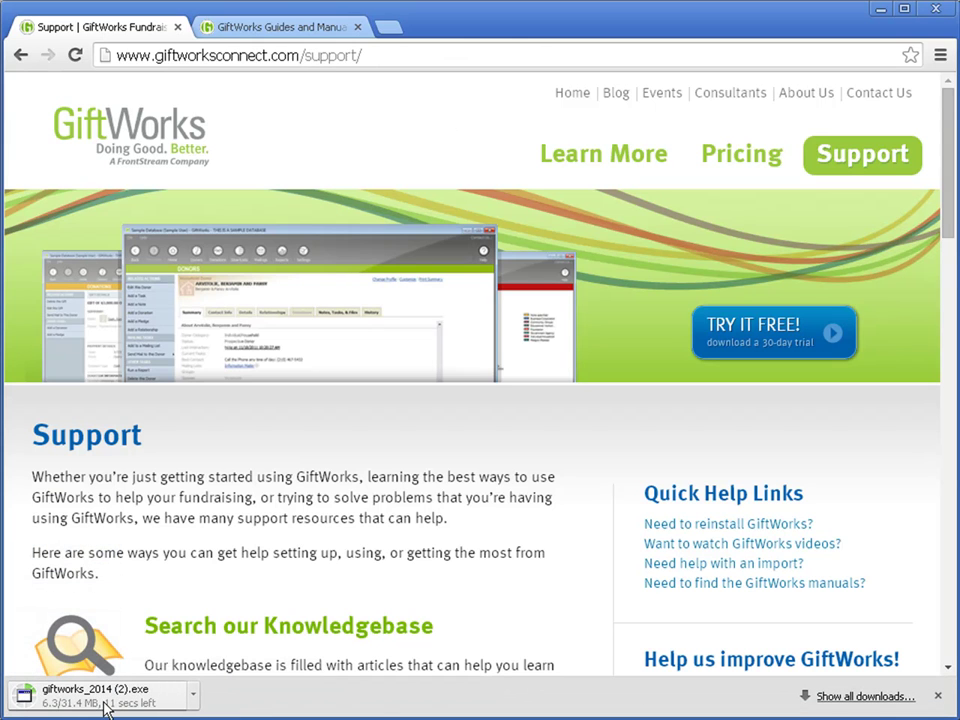
left_click(194, 697)
left_click(236, 669)
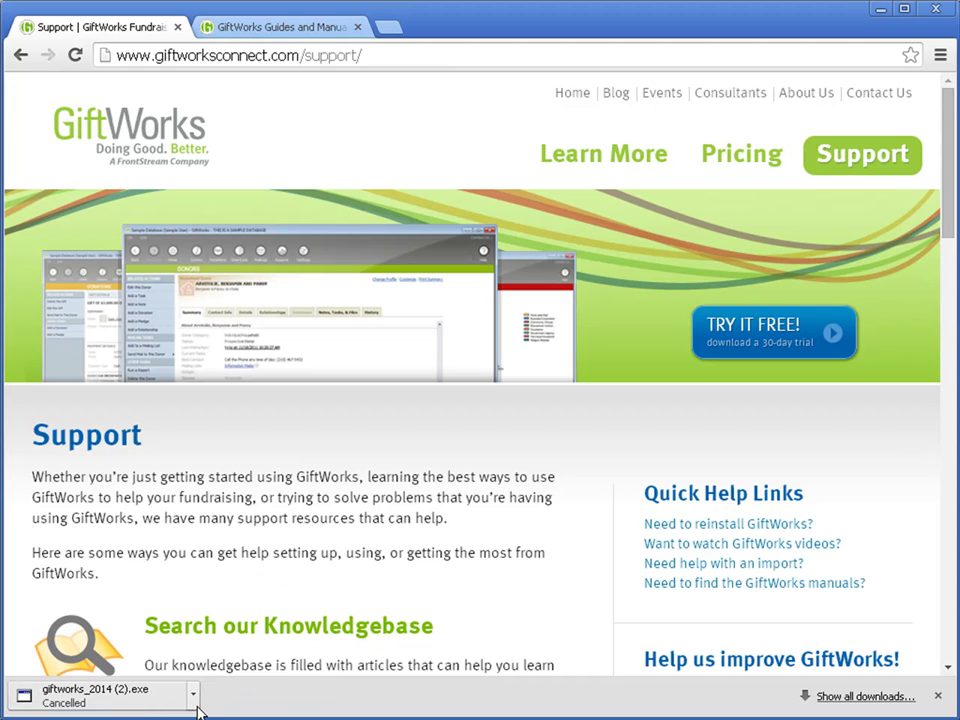
left_click(939, 697)
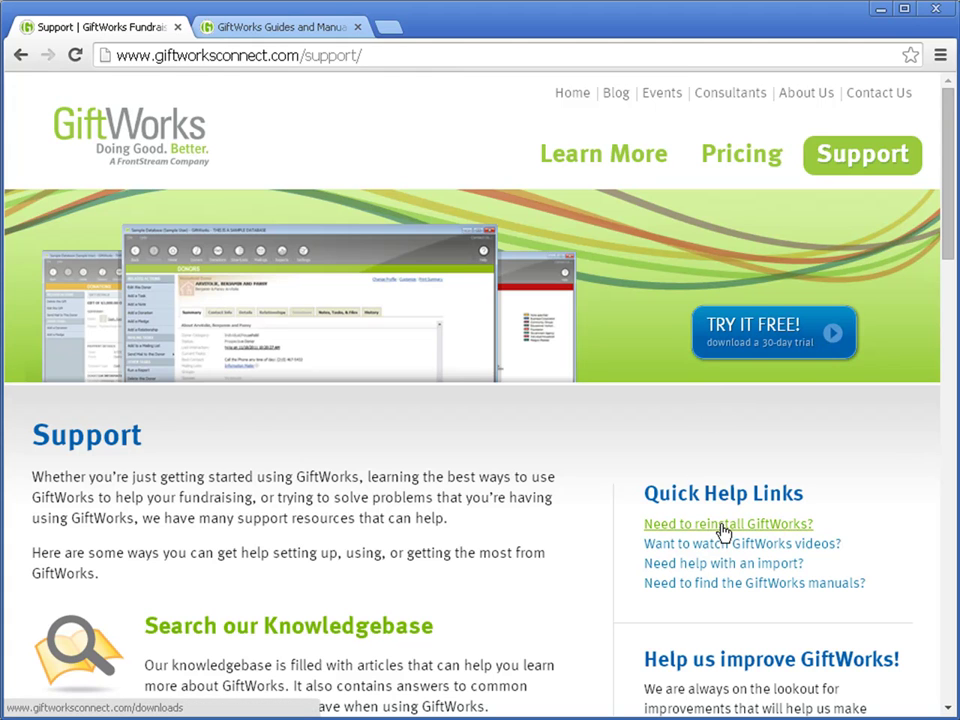
Reload the download/giftworks address and cancel the giftworks_2014 (2).exe download.
left_click_drag(307, 55, 441, 59)
type("downlo")
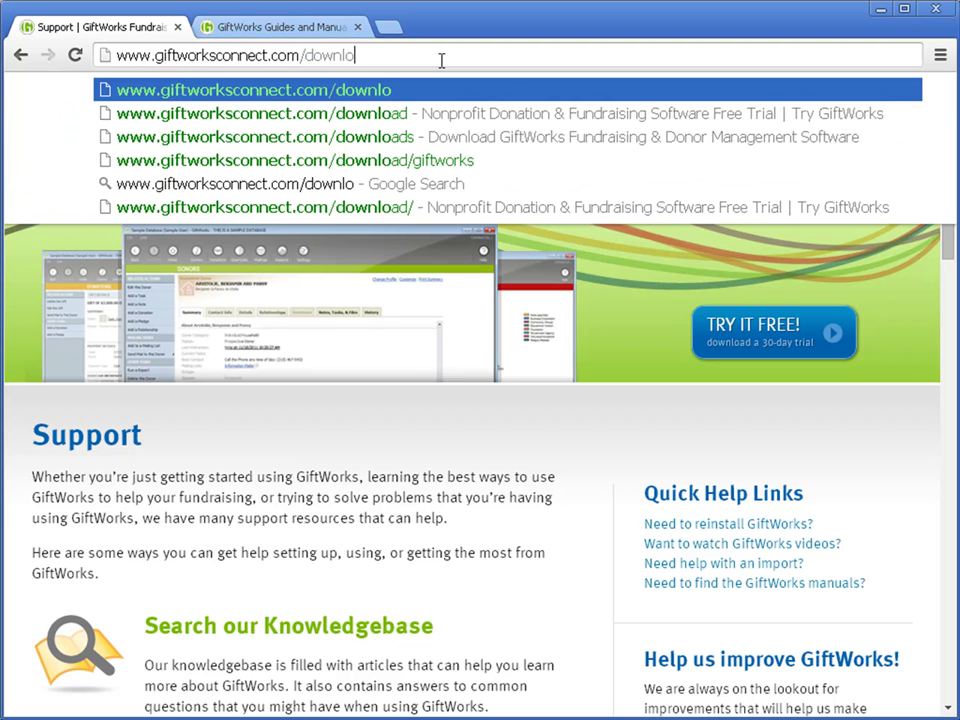
type("ads/")
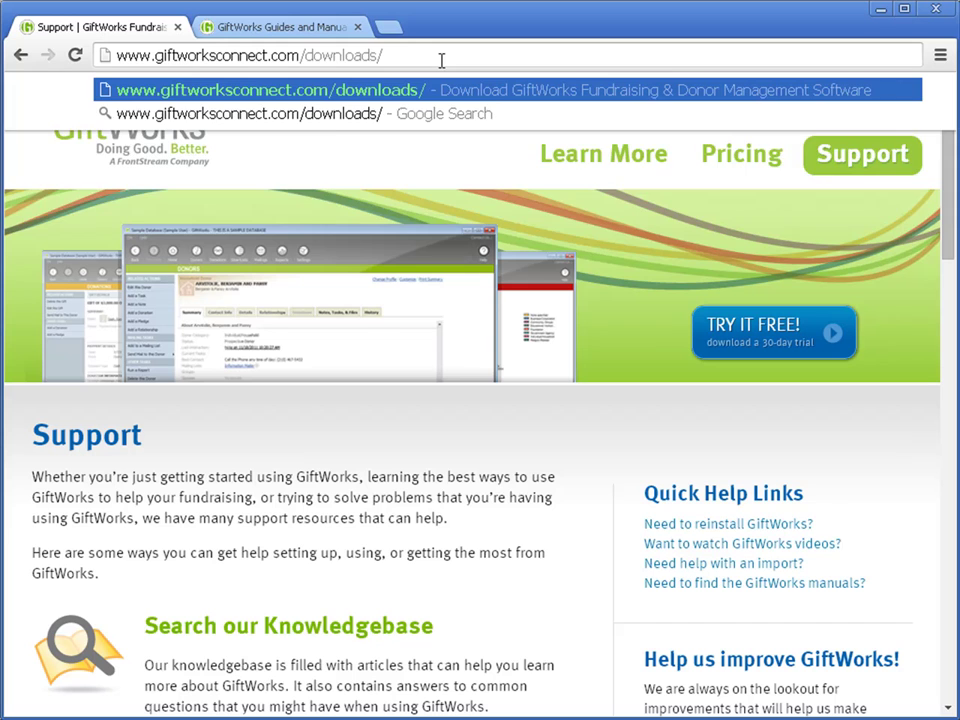
key("BackSpace")
key("BackSpace")
type("/gift")
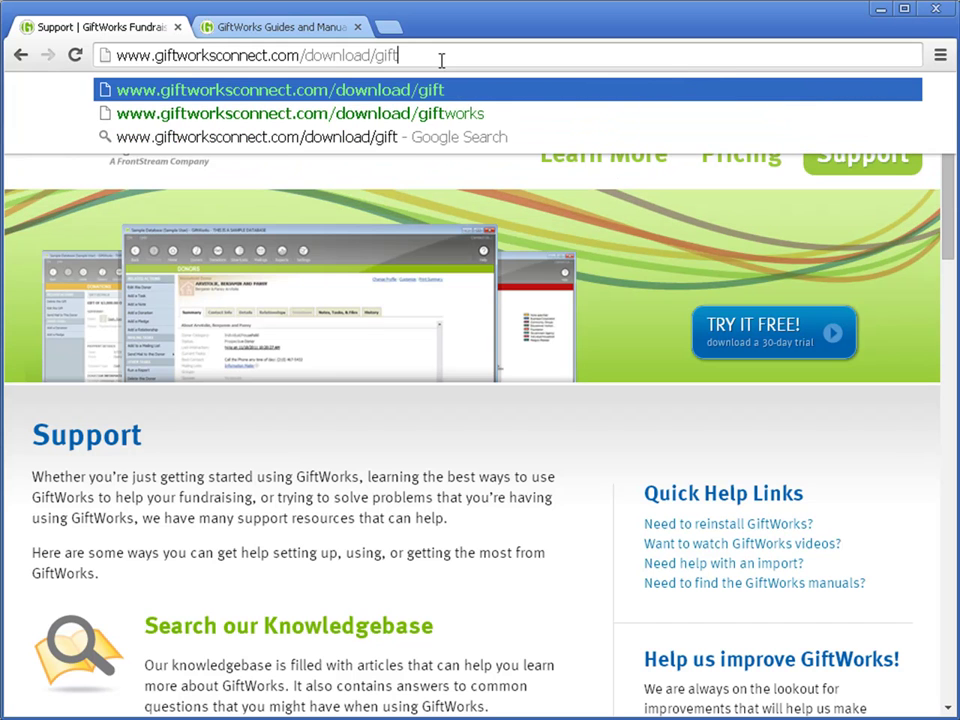
type("works")
key("Return")
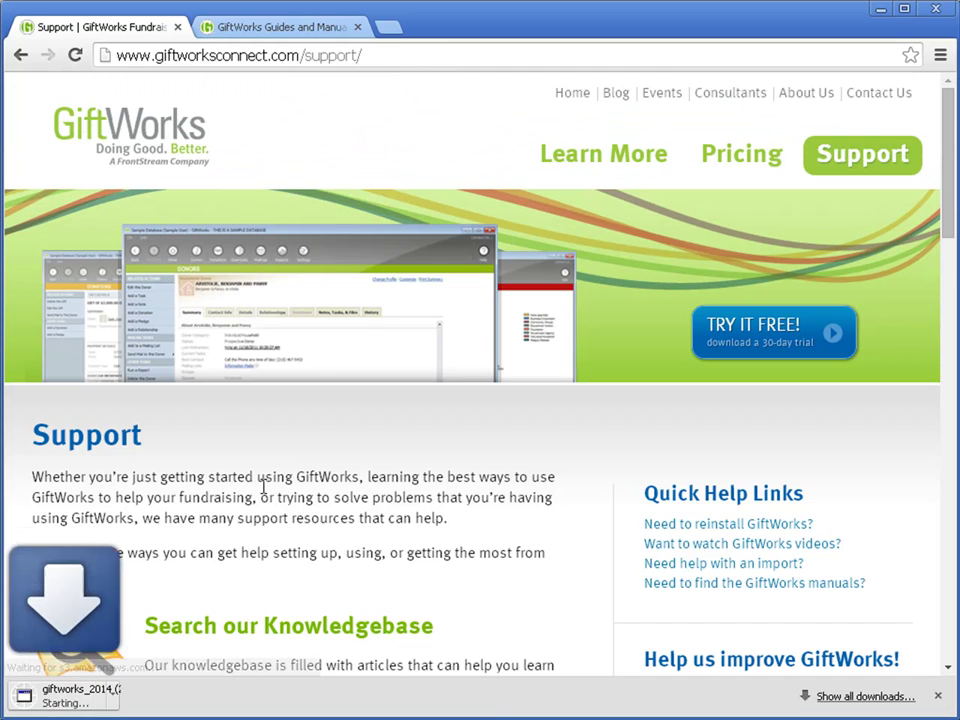
left_click(193, 692)
left_click(233, 671)
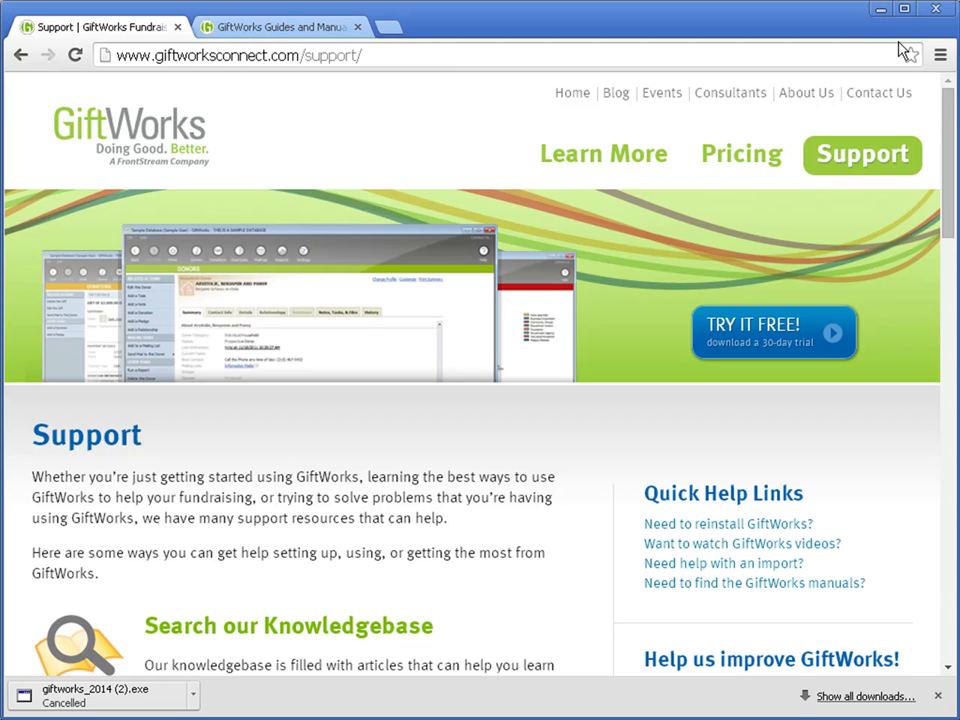
Hide Chrome and close the GiftWorks window, leaving the giftworks_2015.exe icon on the desktop.
left_click(880, 14)
left_click(893, 16)
left_click(193, 414)
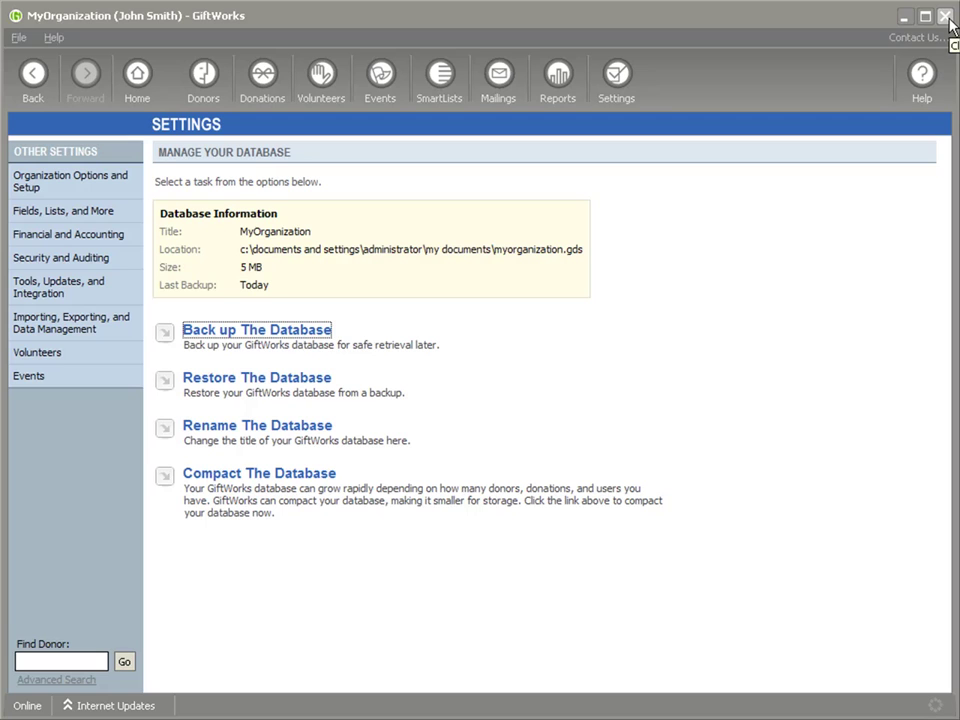
left_click(945, 17)
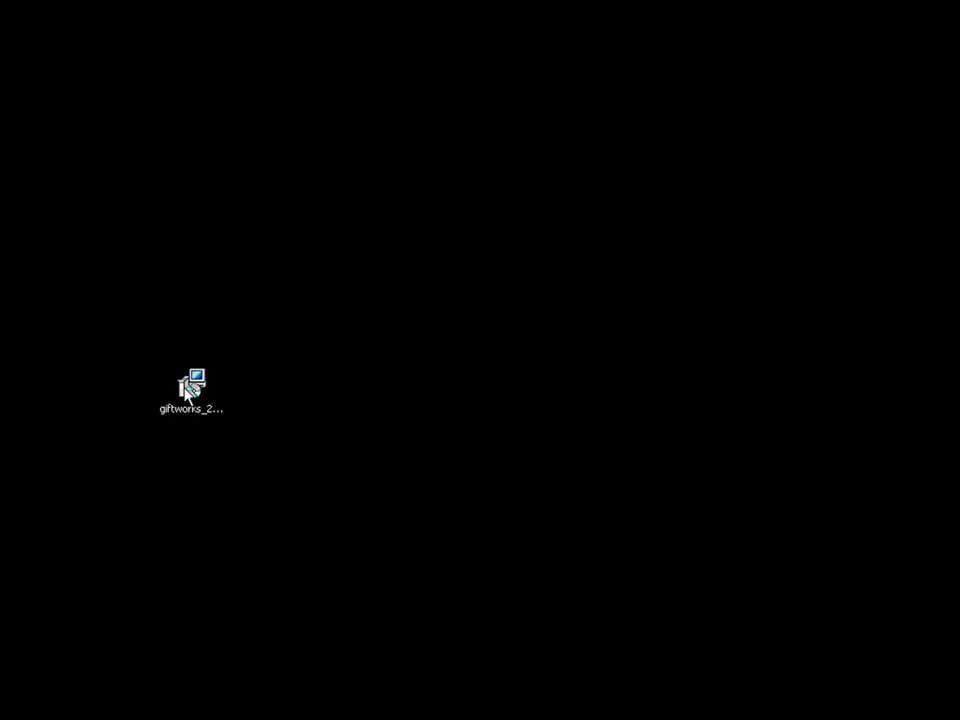
Run giftworks_2015.exe from the desktop, approving the security warning.
left_click(212, 412)
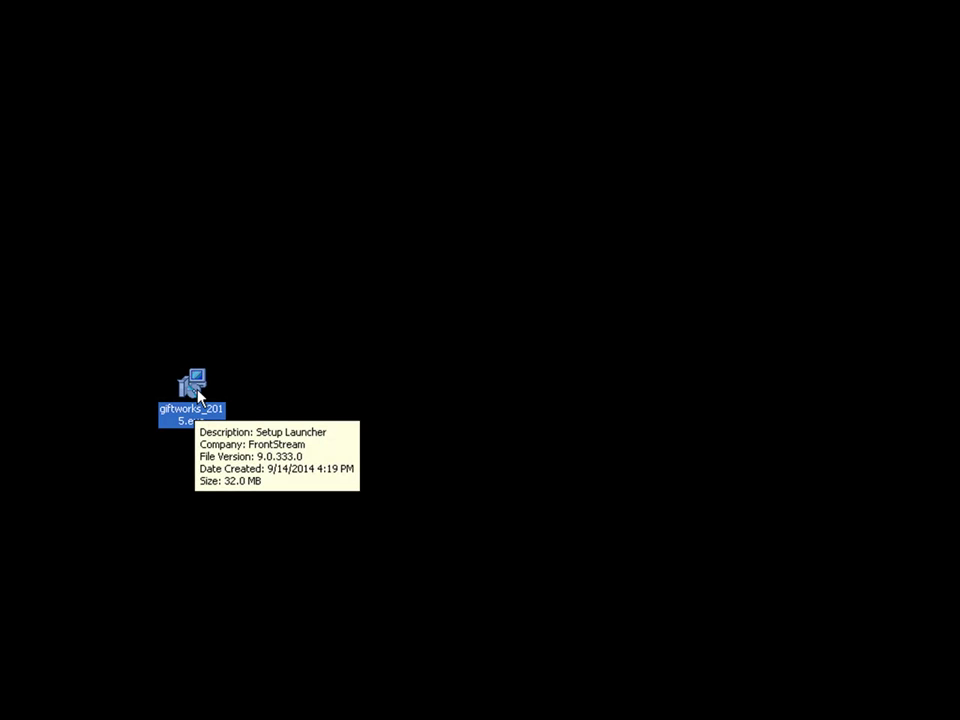
double_click(198, 397)
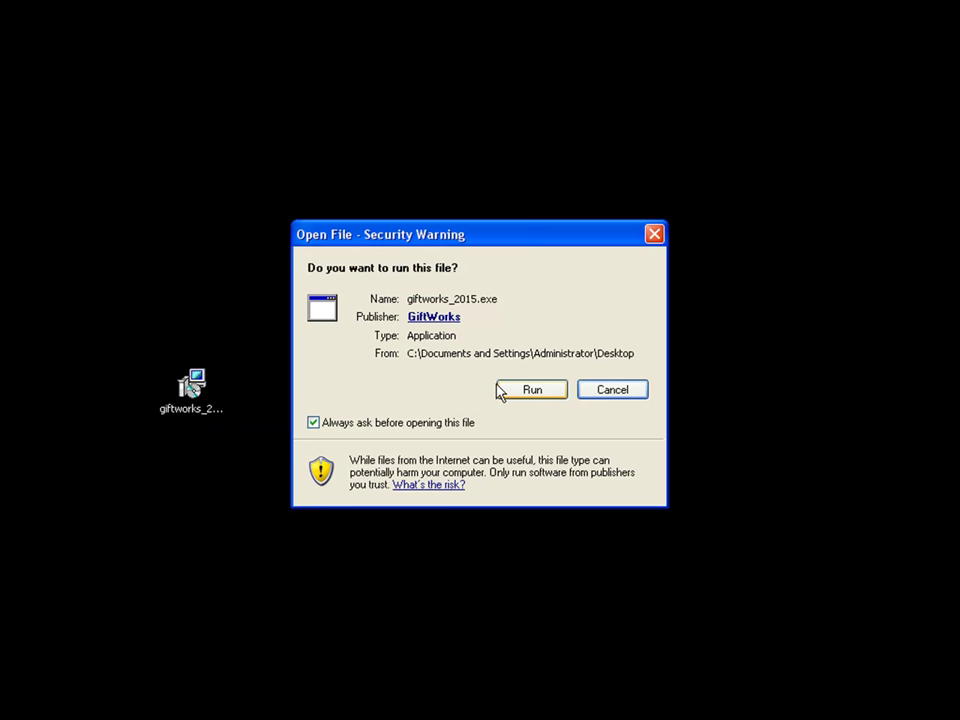
left_click(540, 398)
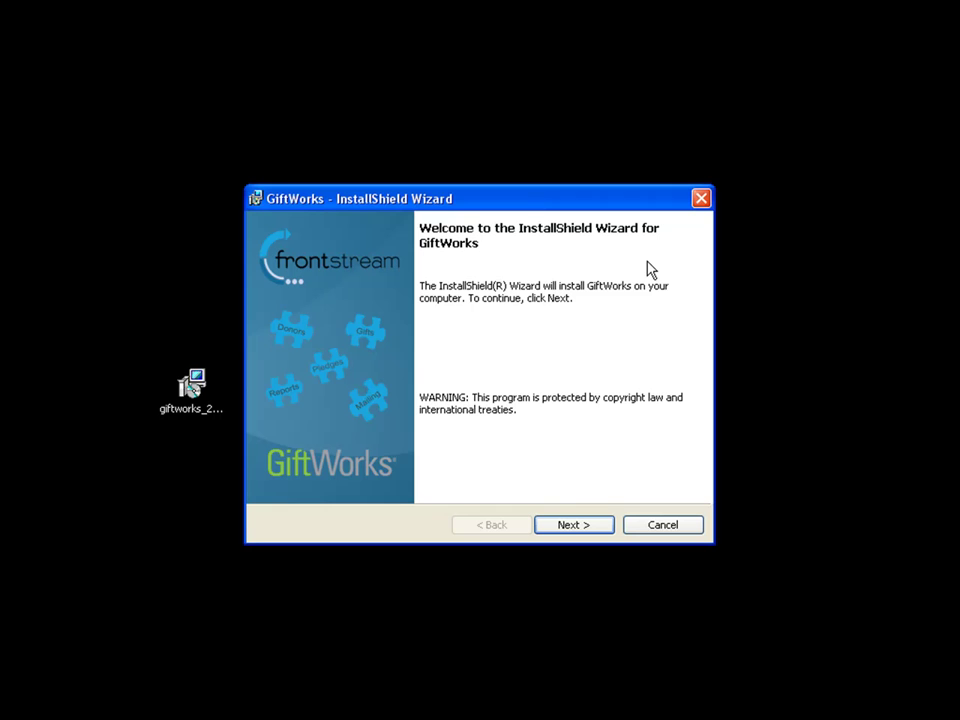
Accept the licence agreement and keep the default install folder for all users.
left_click(573, 527)
left_click(311, 458)
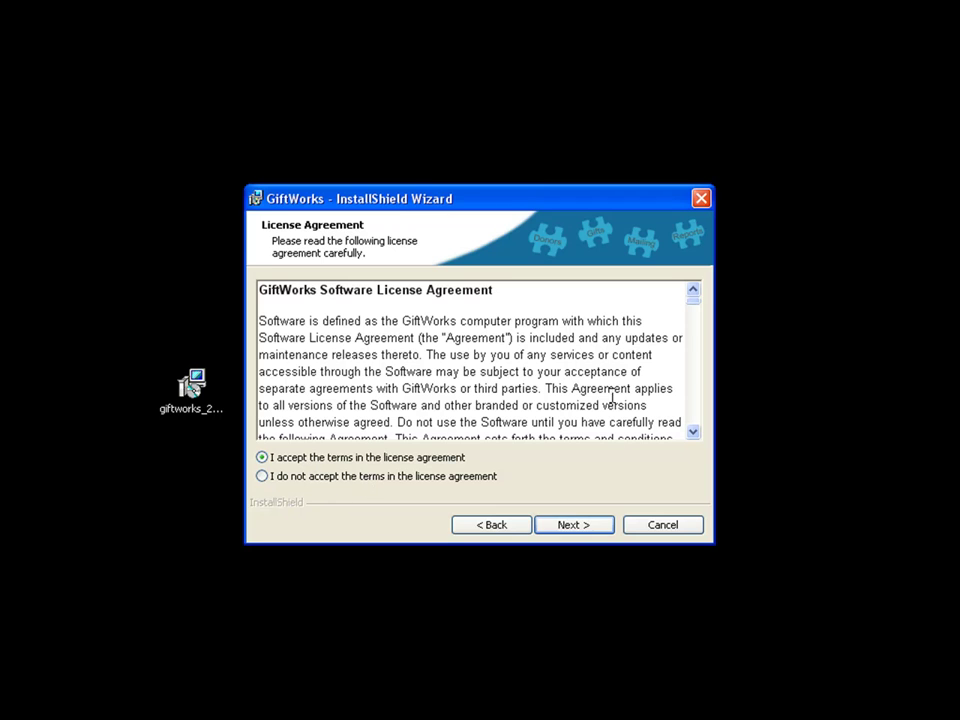
left_click(580, 534)
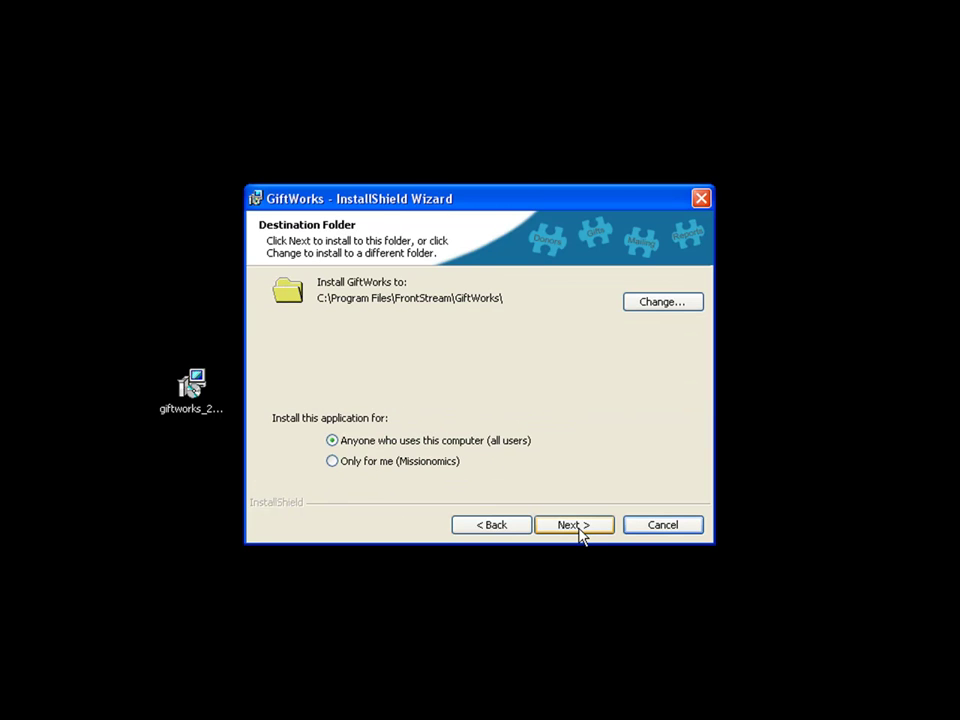
left_click(575, 525)
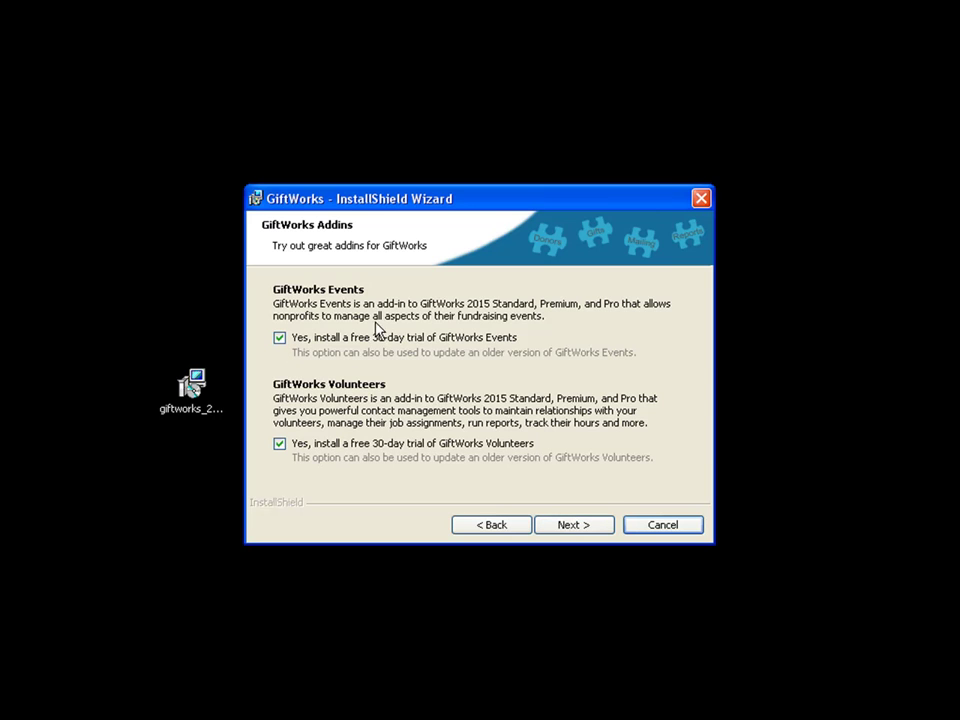
Keep both GiftWorks Events and Volunteers add-in trials selected and continue.
left_click(280, 338)
left_click(280, 444)
left_click(280, 444)
left_click(280, 338)
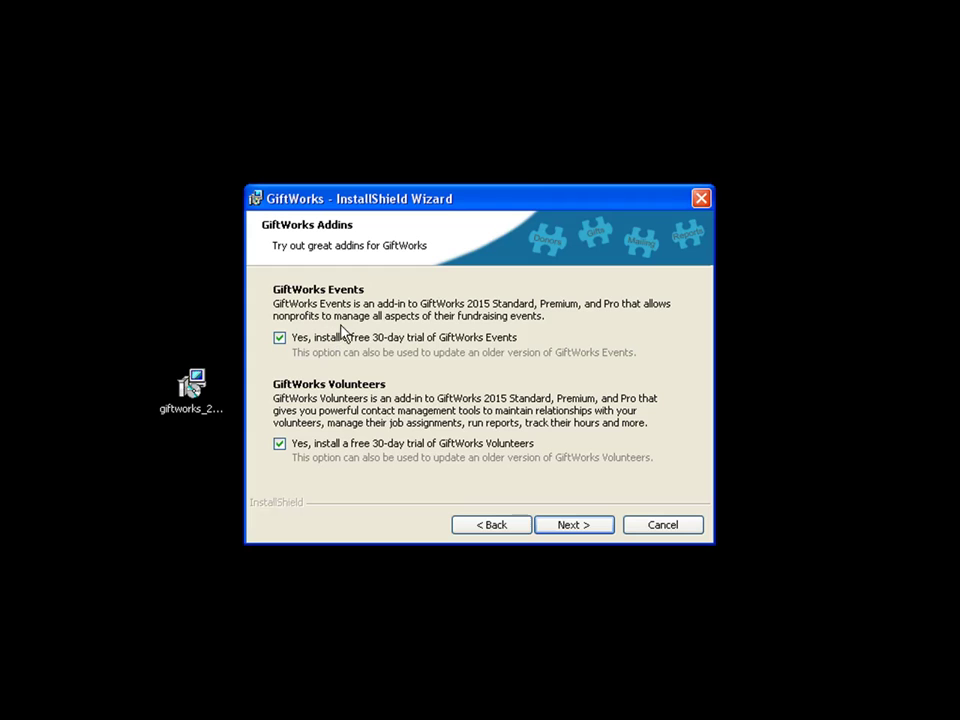
left_click(587, 532)
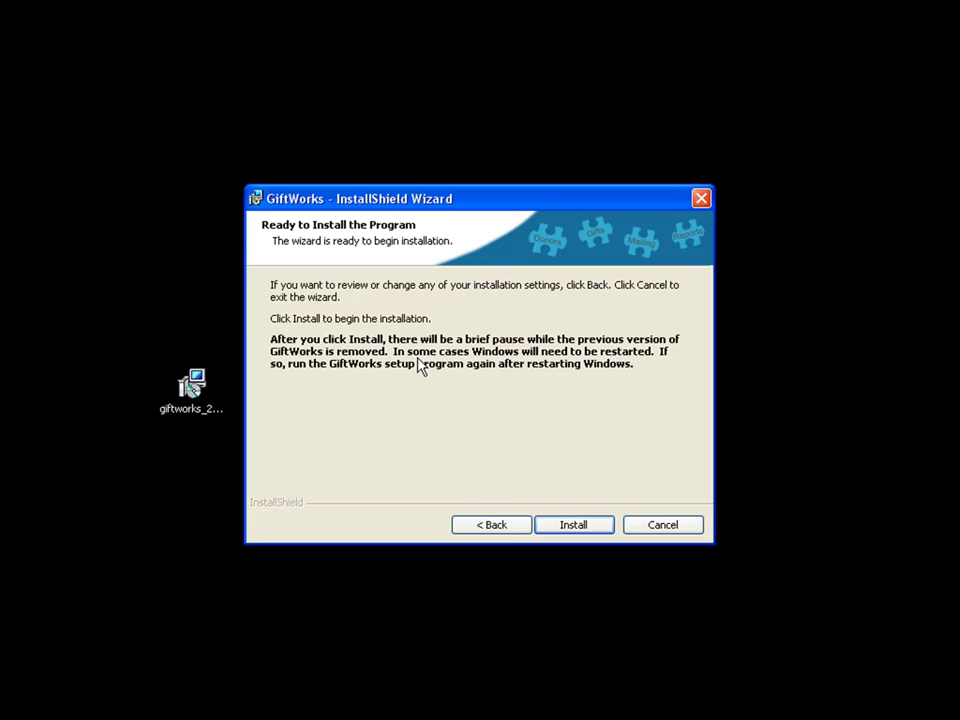
left_click(196, 390)
left_click(192, 386)
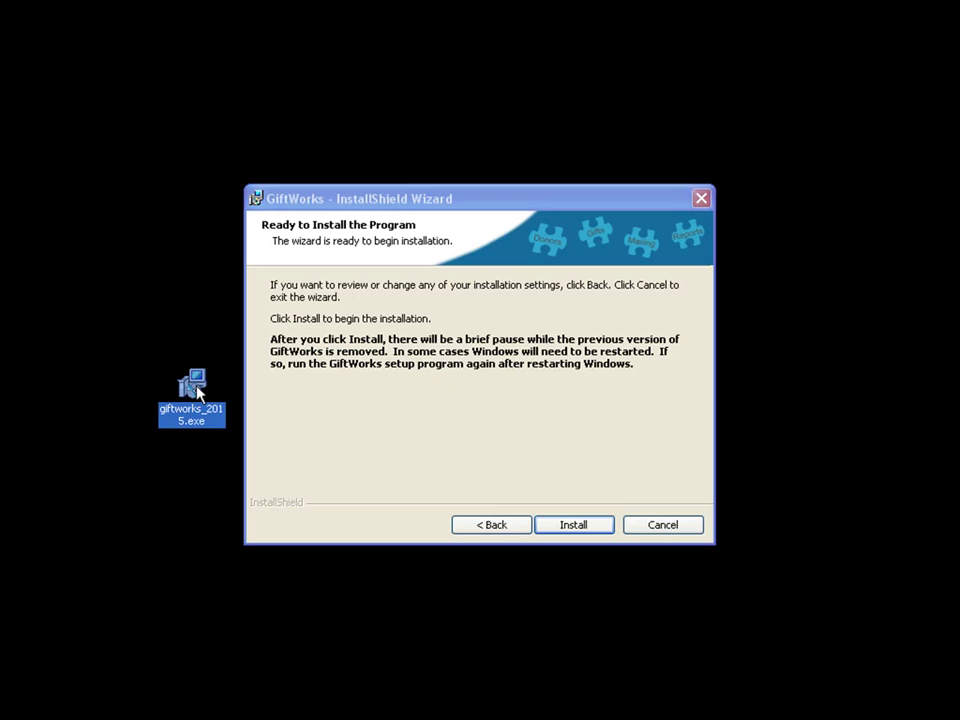
Begin the GiftWorks 2015 installation from the Ready to Install page.
left_click(577, 530)
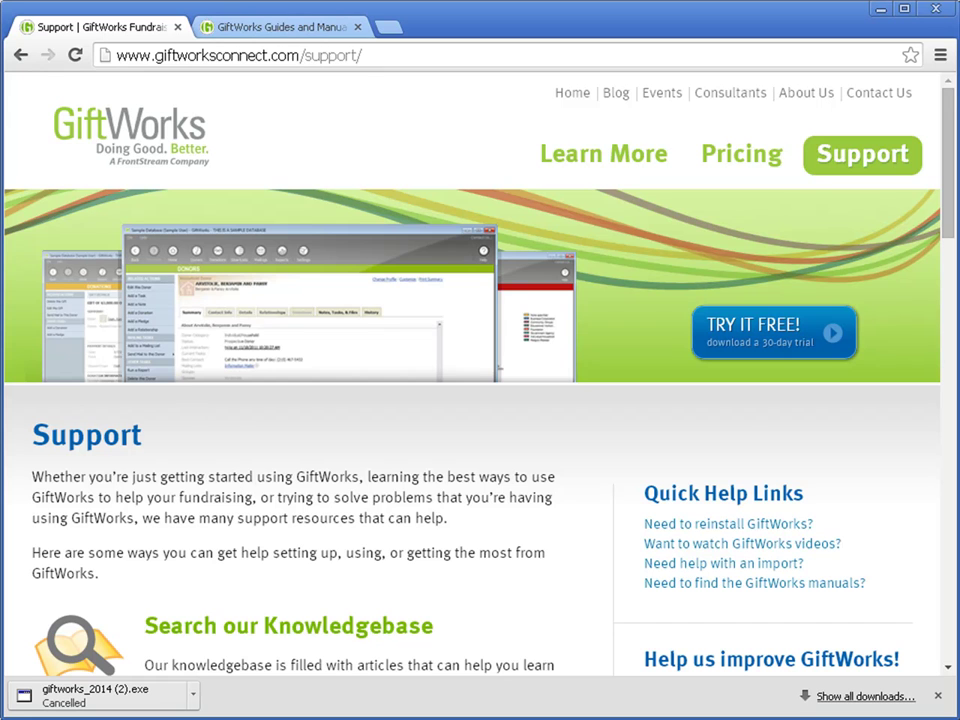
Reload Support and show the Guides and Manuals page listing GiftWorks 2015 guides.
left_click(855, 165)
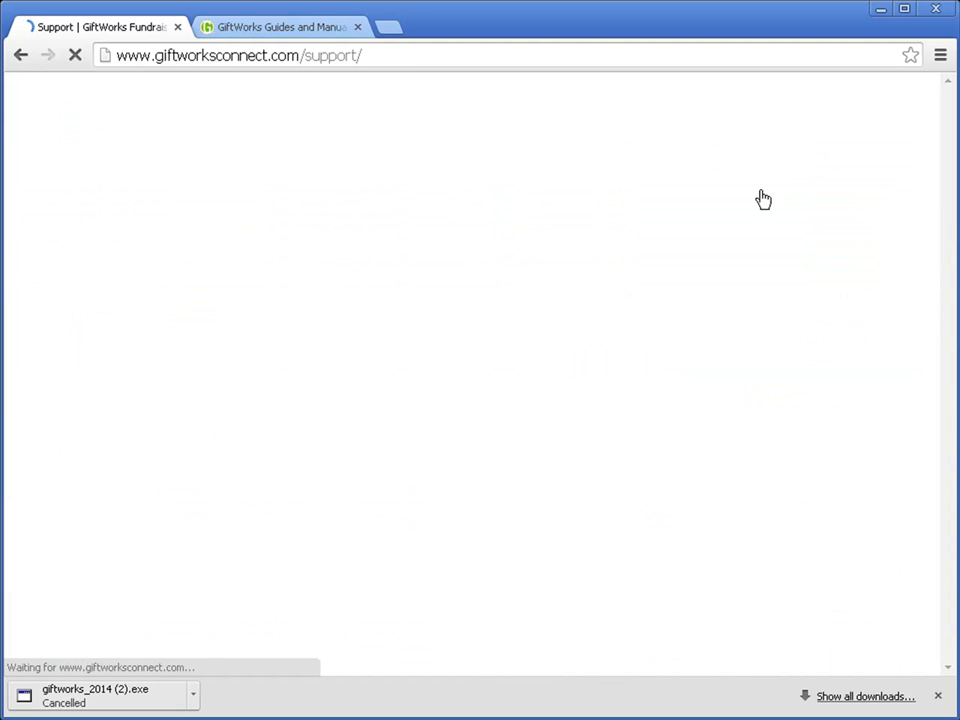
scroll(325, 455, "down", 3)
scroll(322, 453, "down", 2)
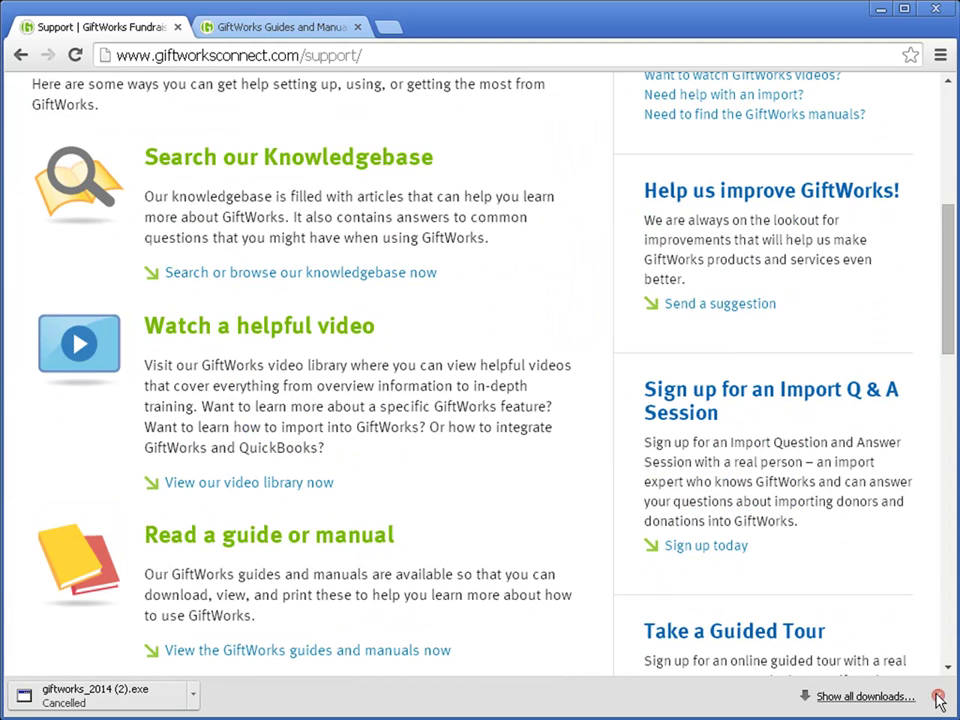
scroll(198, 470, "down", 3)
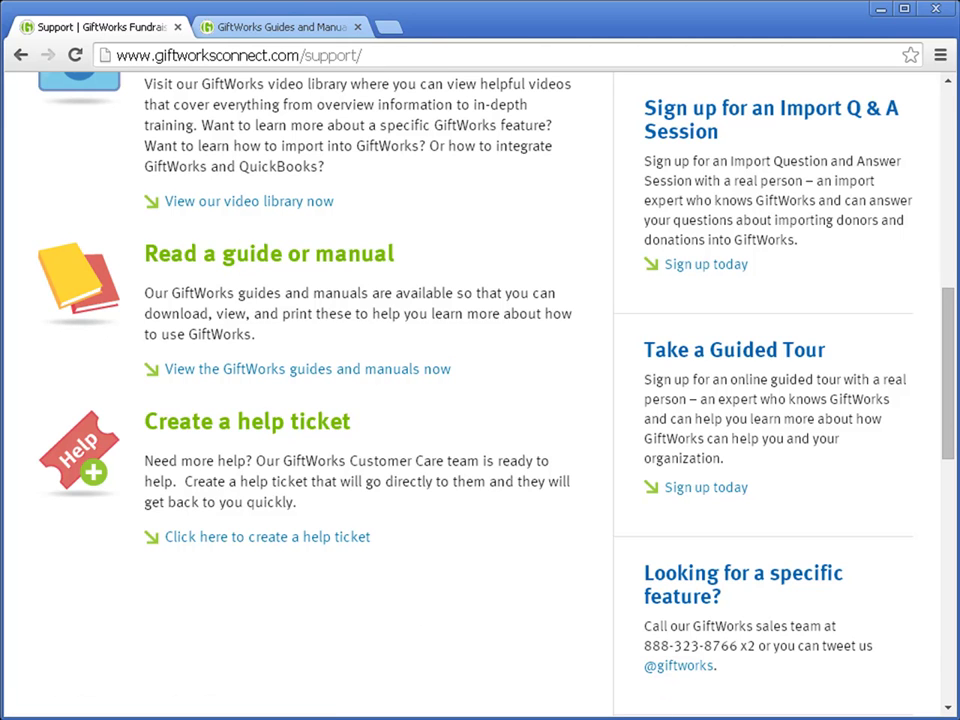
left_click(292, 27)
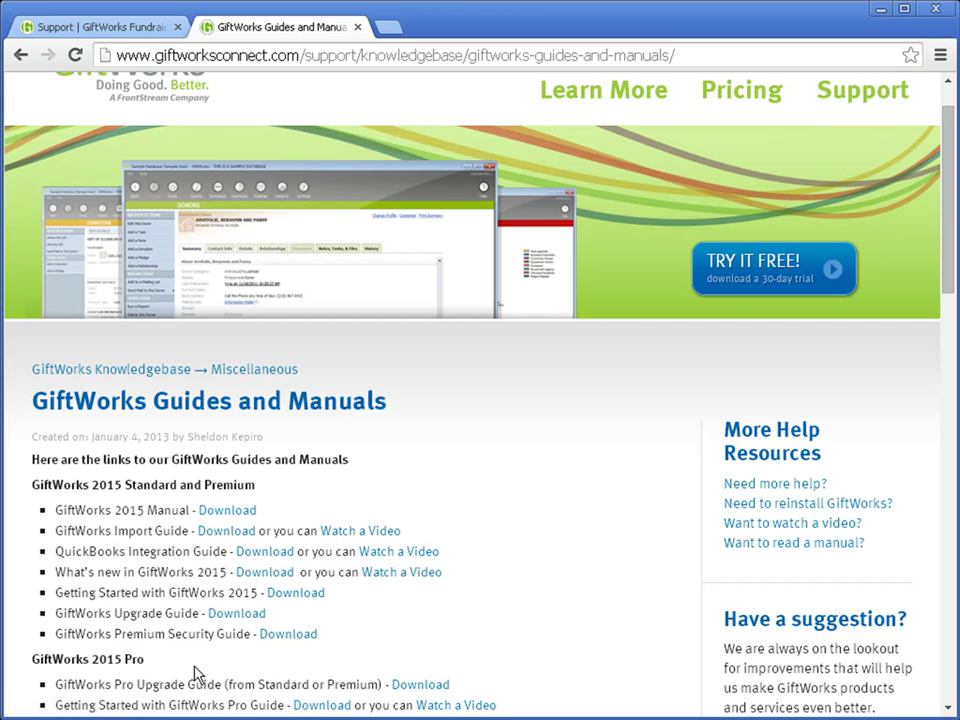
Return to the installer and install GiftWorks Events with its default folder.
left_click(883, 10)
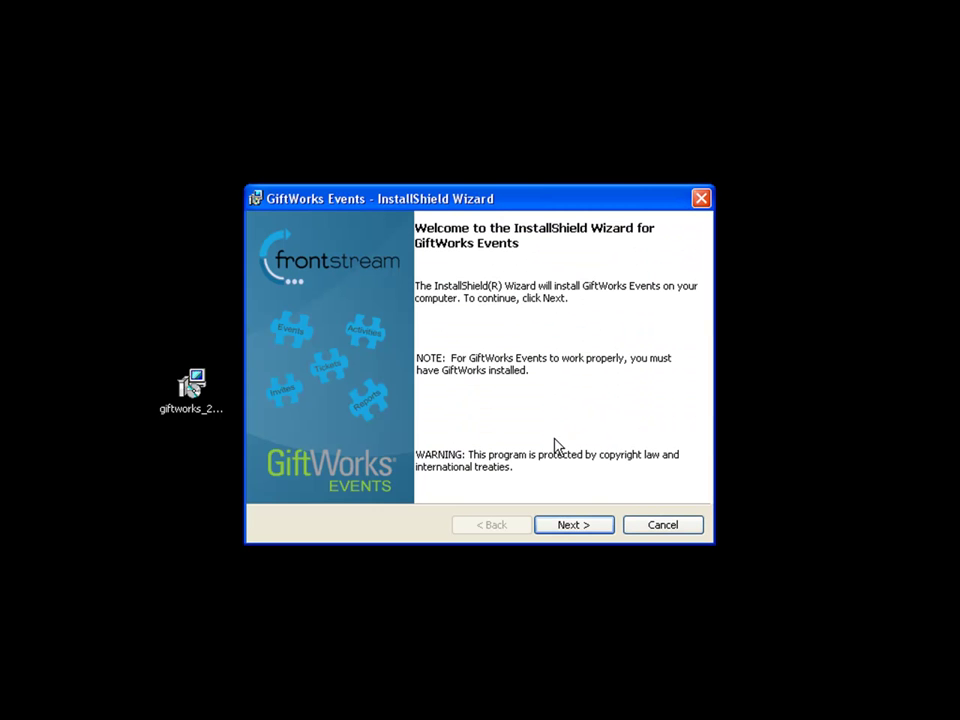
left_click(575, 525)
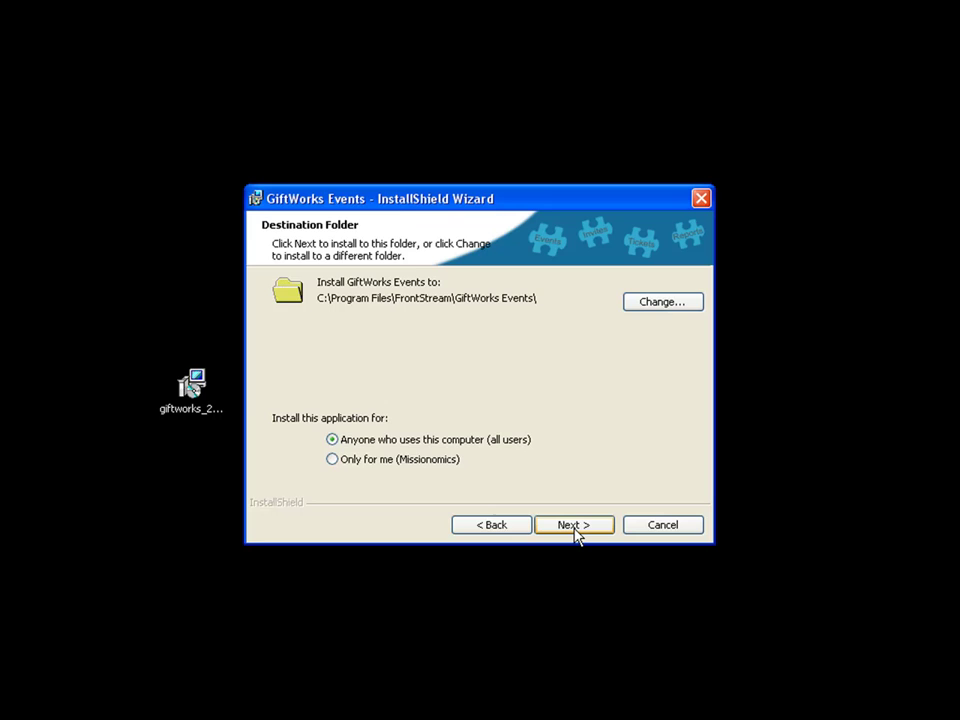
left_click(575, 525)
left_click(575, 525)
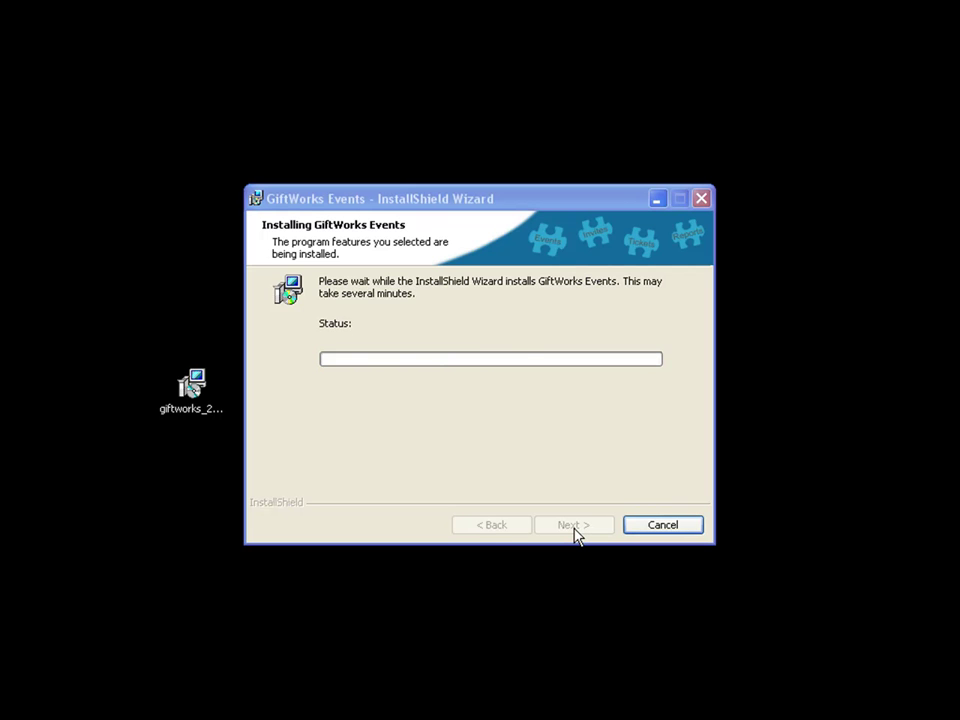
left_click(527, 410)
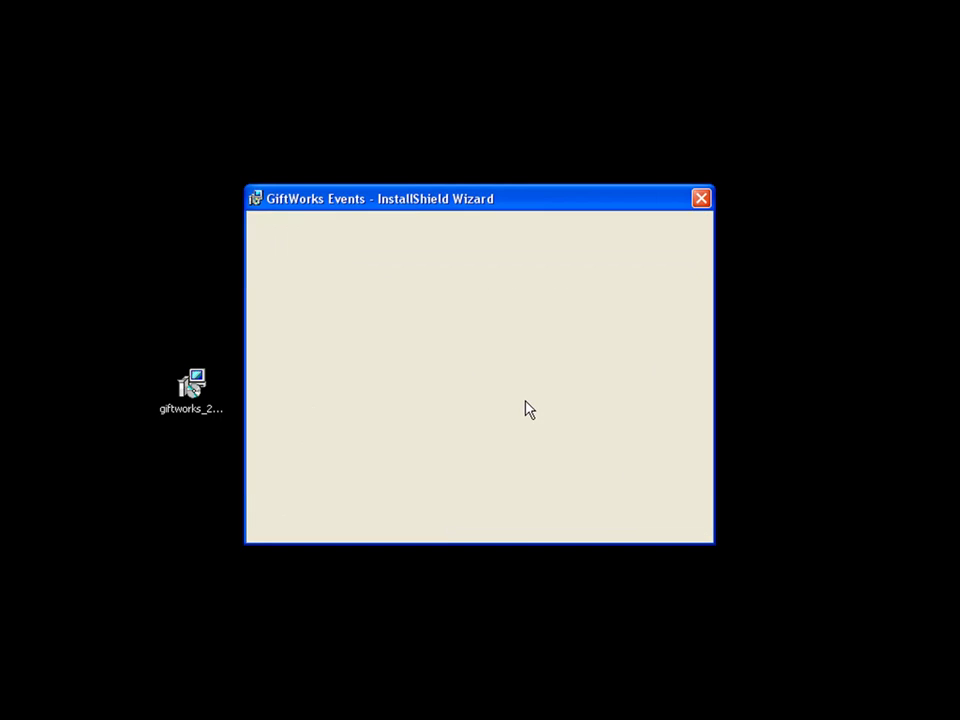
Close the Events wizard, install Volunteers with defaults, and exit launching GiftWorks 2015.
left_click(583, 528)
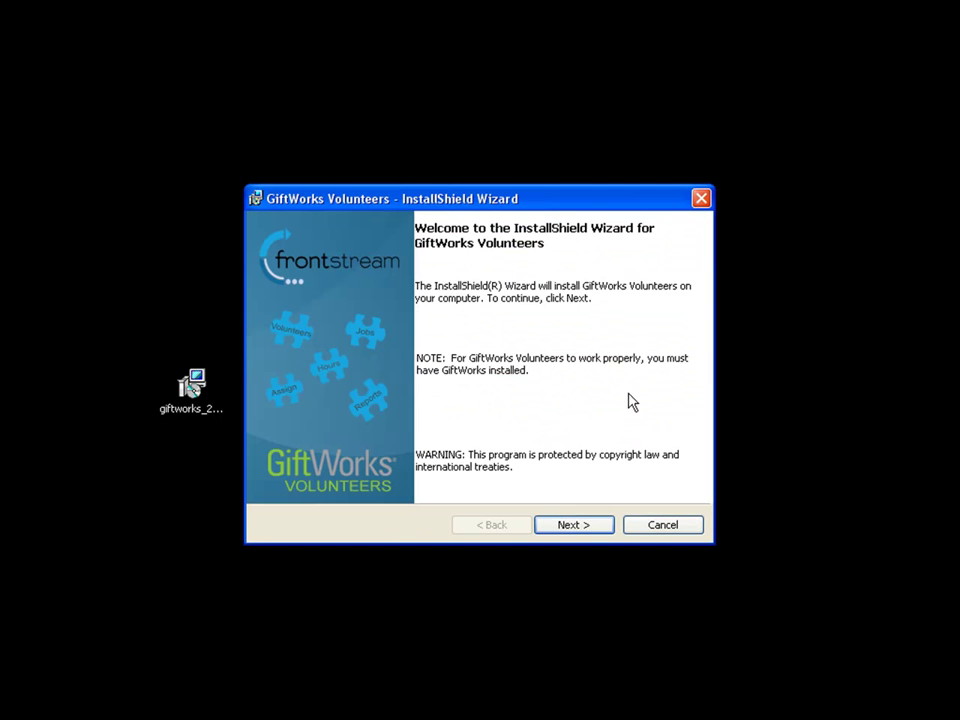
left_click(570, 529)
left_click(571, 529)
left_click(571, 529)
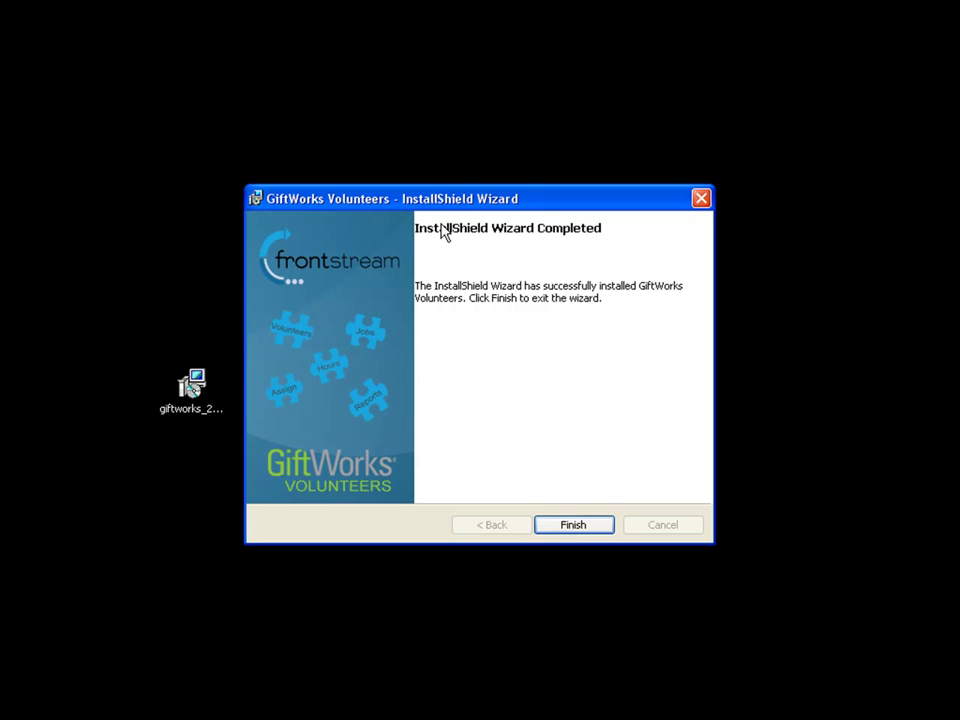
left_click(570, 528)
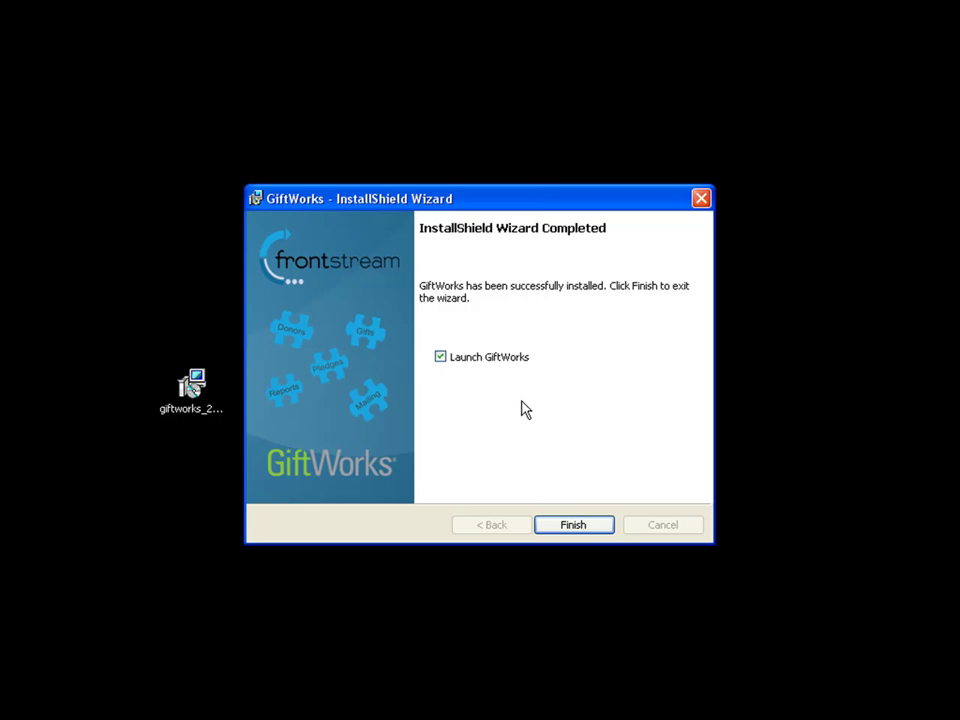
left_click(580, 530)
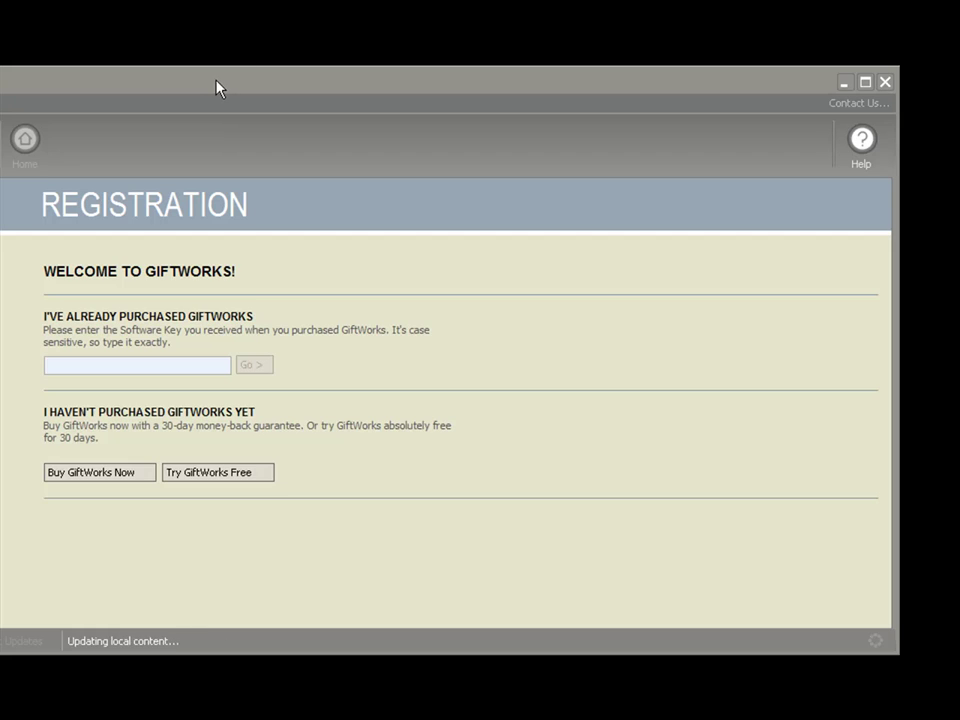
Move the GiftWorks 2015 window to the top of the screen once startup finishes.
left_click_drag(218, 88, 332, 24)
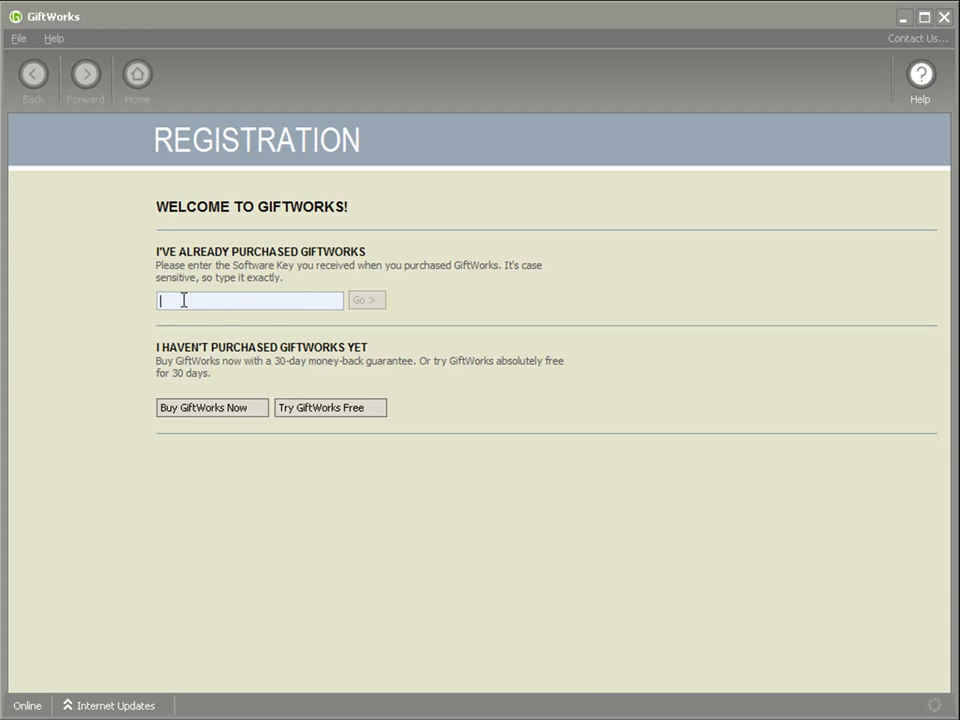
Choose the free trial and enter the registrant's first and last name.
left_click(340, 408)
left_click(350, 255)
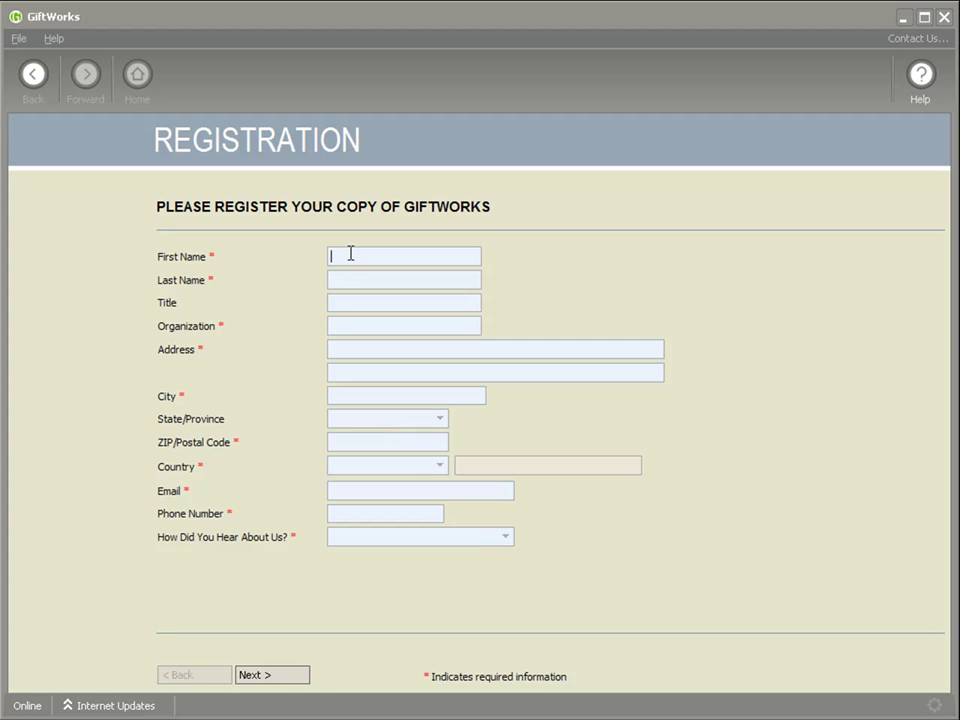
type("John")
key("Tab")
type("Smit")
key("Tab")
key("shift+Tab")
key("End")
type("h")
key("Tab")
Enter organization 'My Organization' plus the street address, city, state and ZIP code.
key("Tab")
type("My Organization")
key("Tab")
type("100 Main Street")
key("Tab")
key("Tab")
type("Lancaster")
key("Tab")
type("PA")
key("Tab")
type("17604")
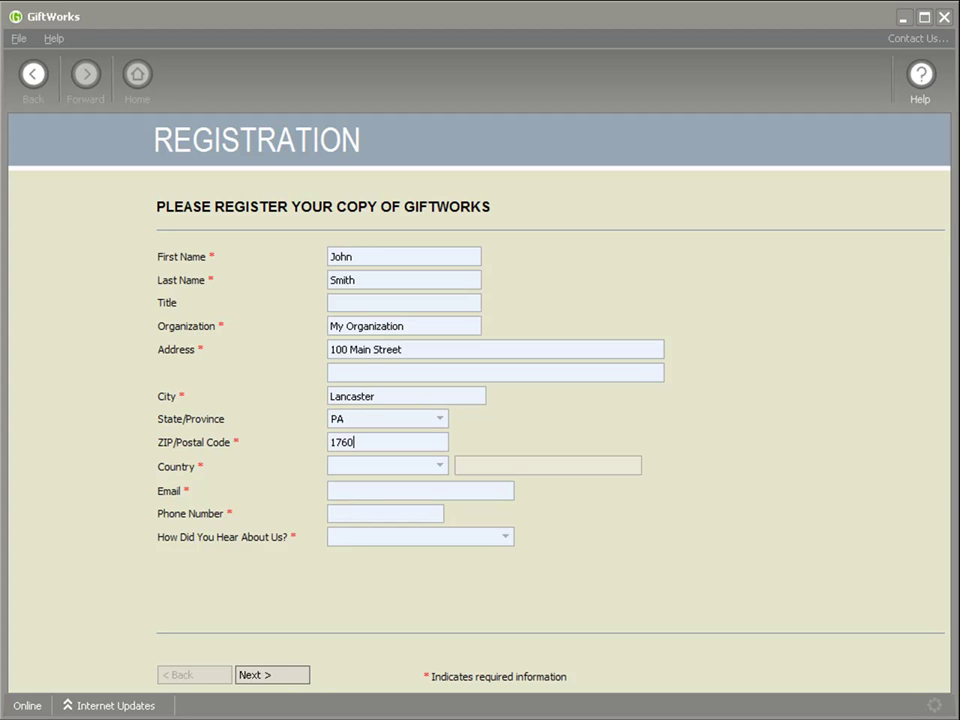
key("Tab")
Set country to United States, add e-mail and phone, pick Idealware-NTEN as referral, and submit.
type("U")
key("Tab")
type("test@test.com")
key("Tab")
type("7175551212")
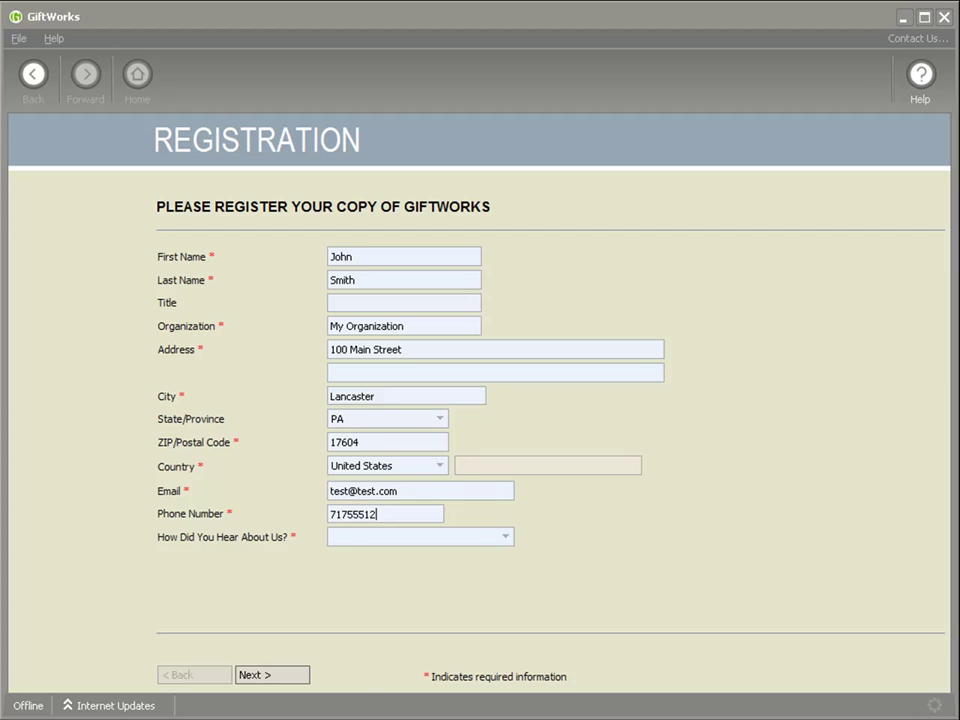
key("Tab")
key("alt+Down")
key("Down")
key("Down")
key("Down")
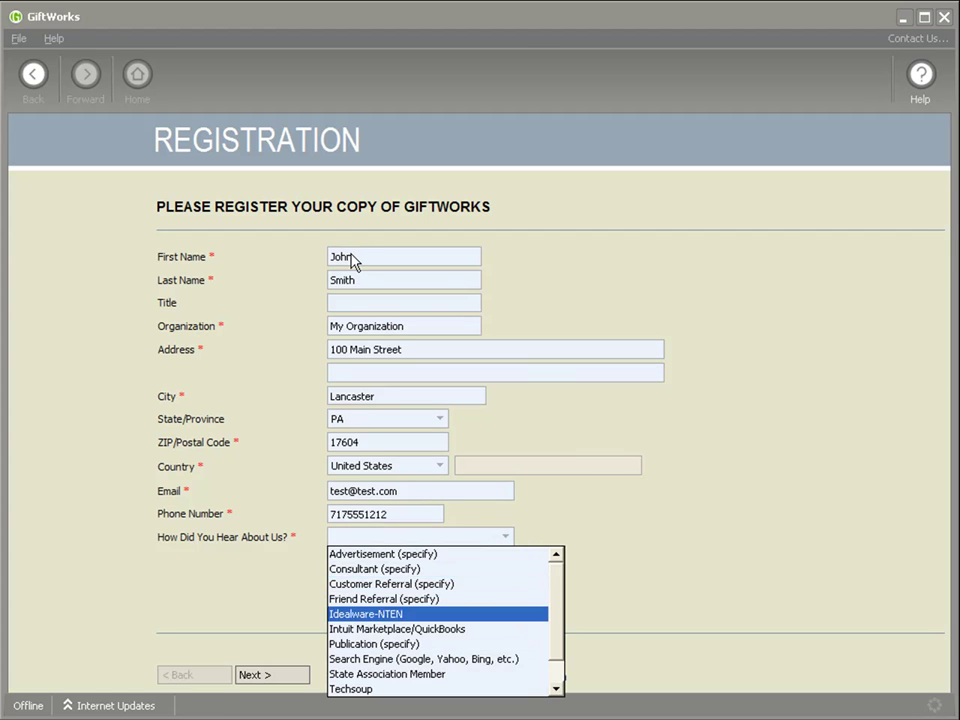
key("Return")
left_click(261, 678)
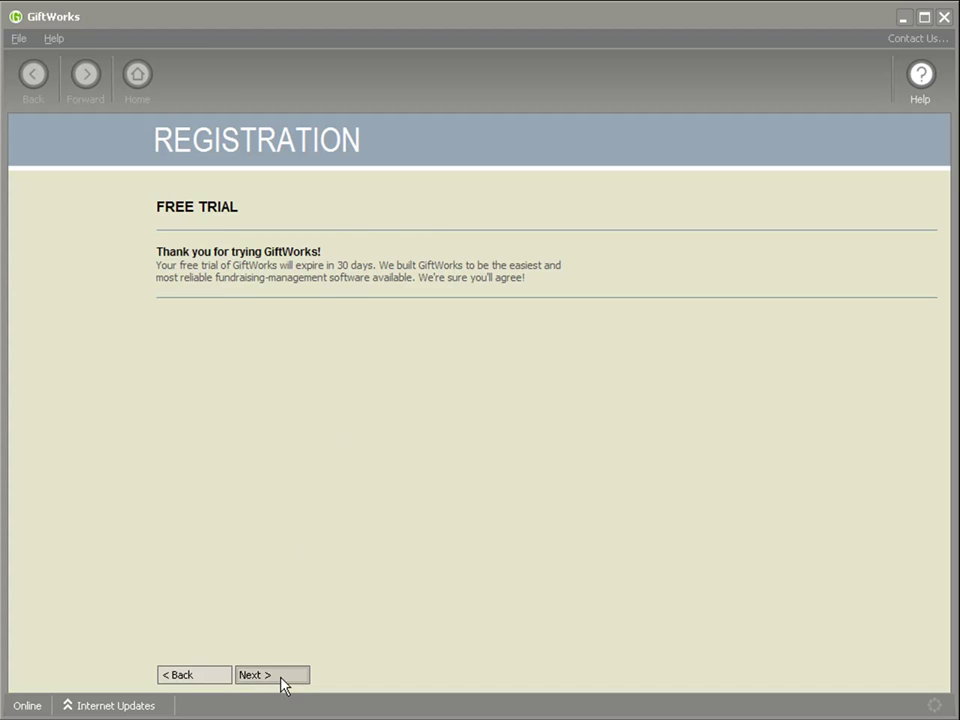
Acknowledge the 30-day trial, choose Buy Later, start setup, and skip the update check.
left_click(283, 676)
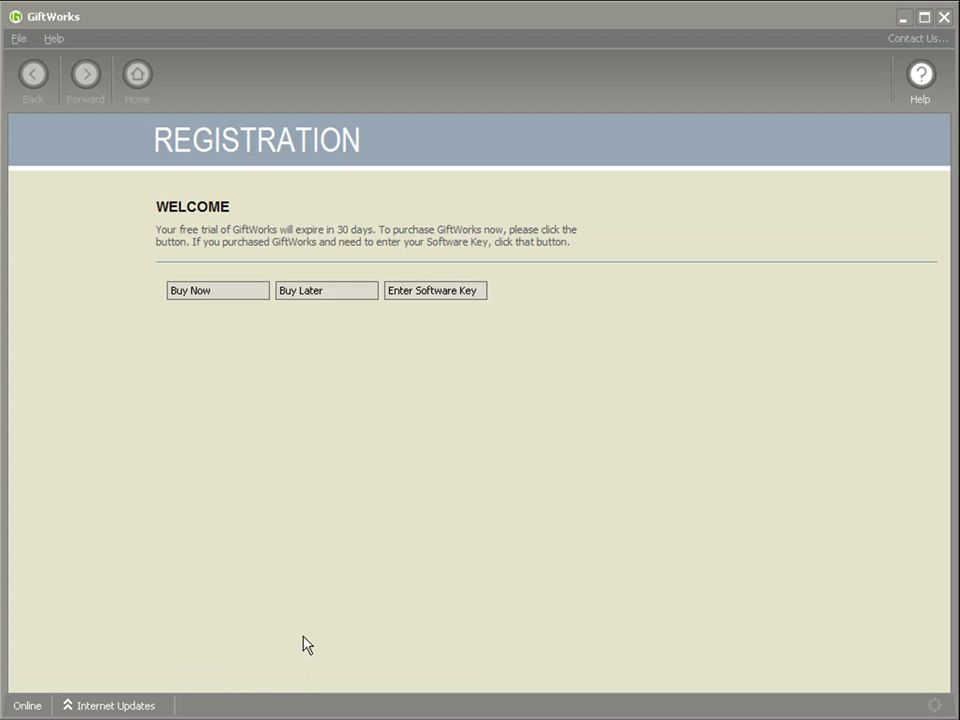
left_click(328, 293)
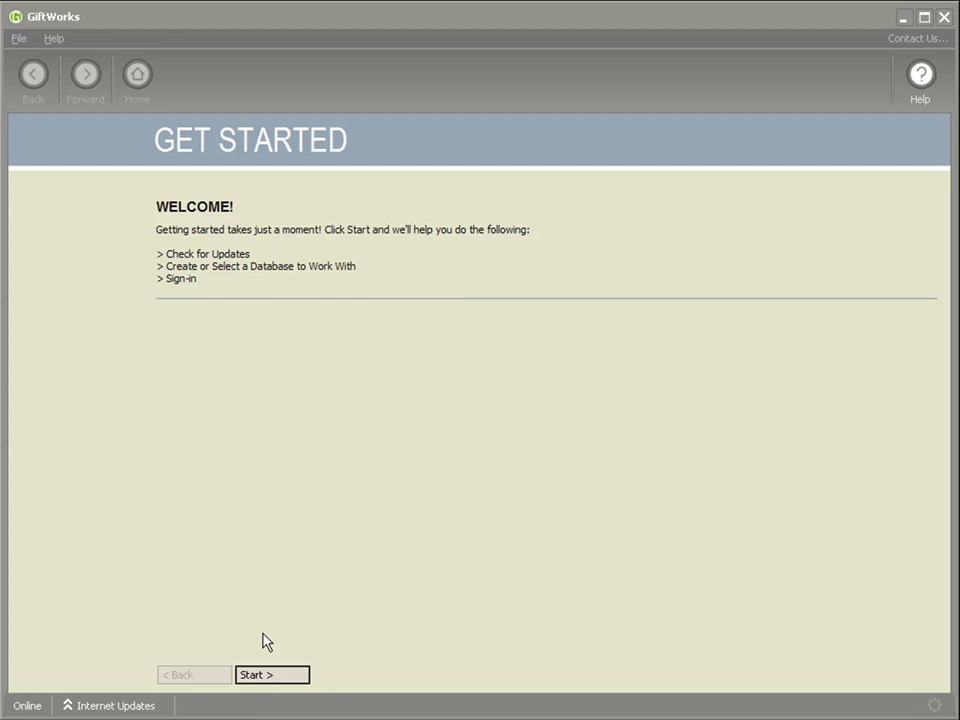
left_click(266, 679)
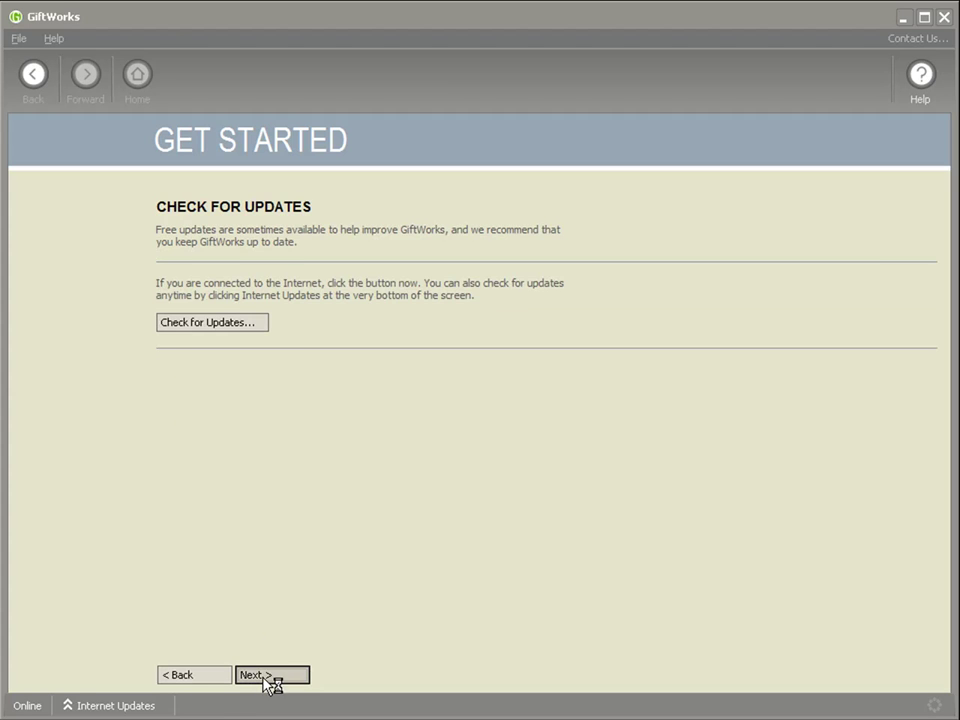
left_click(266, 678)
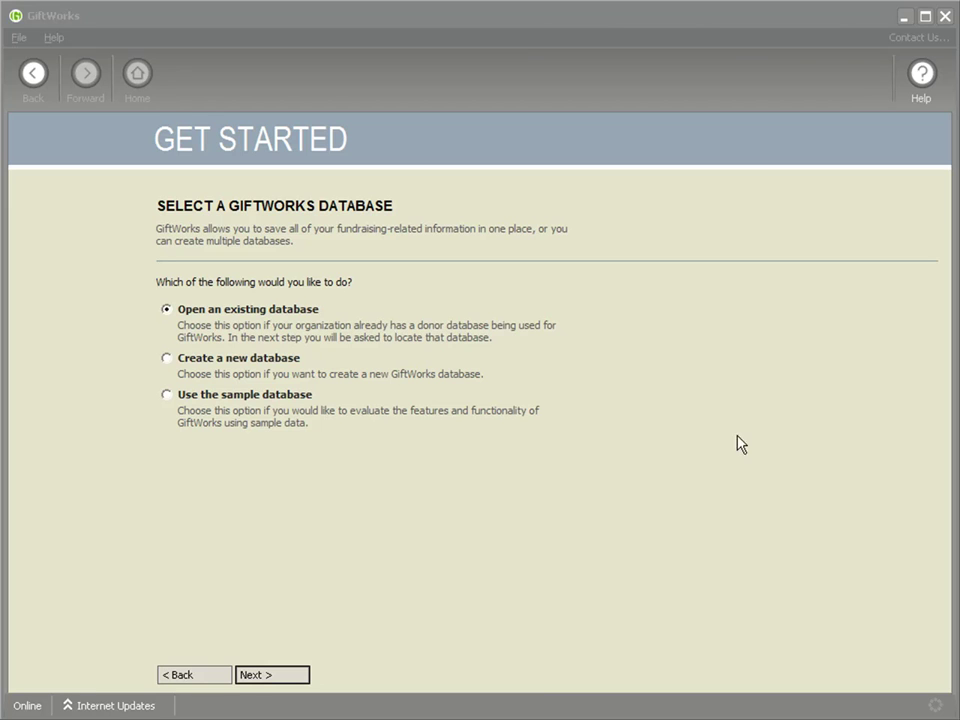
Choose to open an existing database and browse for its file.
left_click(278, 680)
left_click(285, 677)
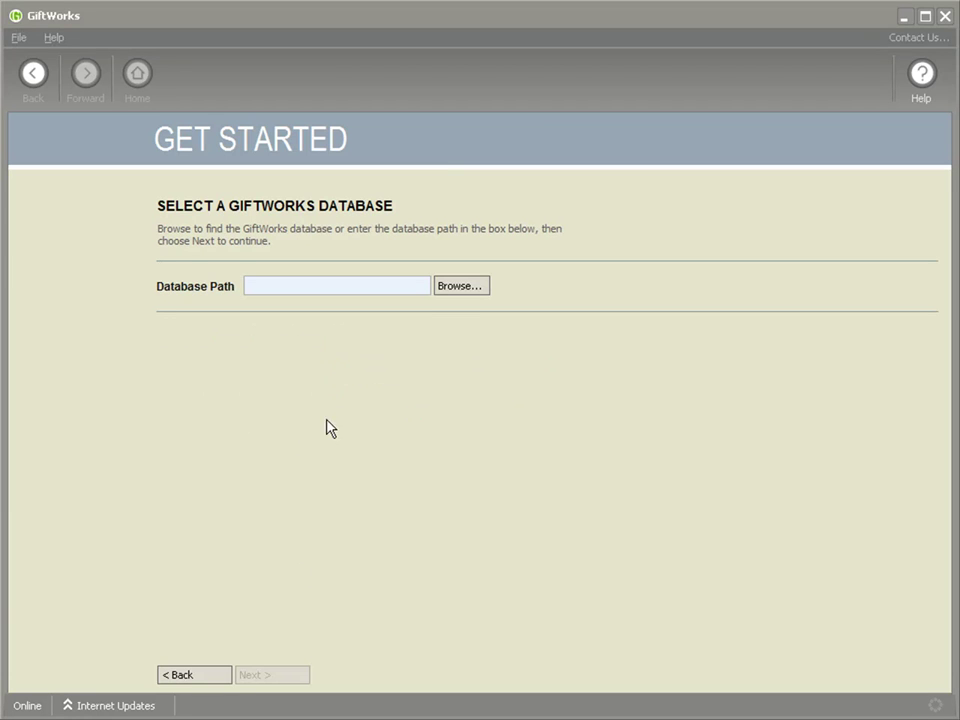
left_click(462, 286)
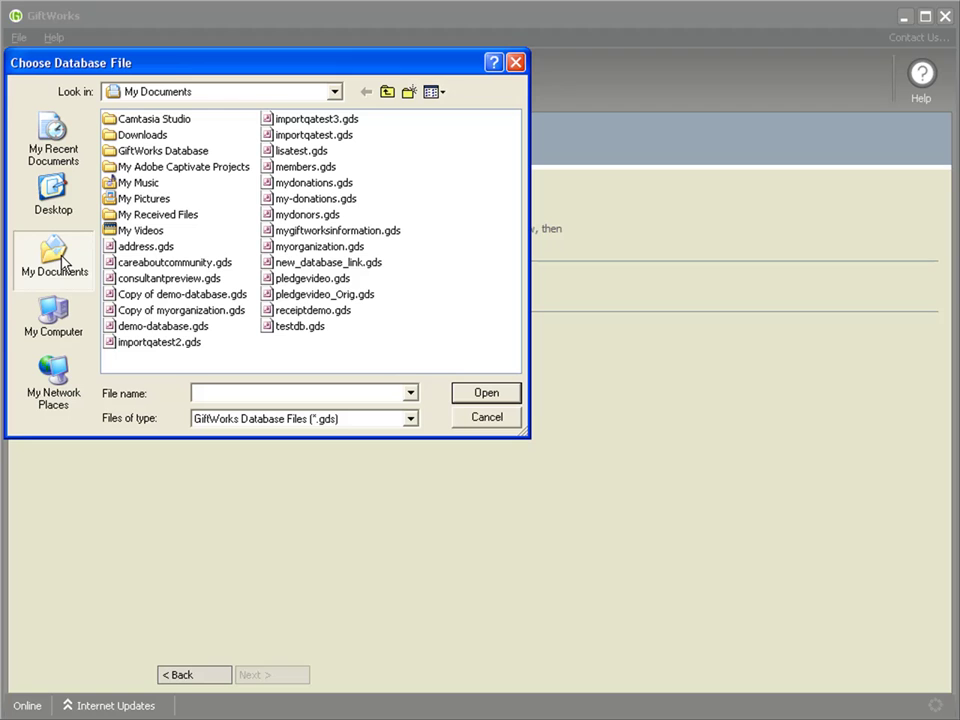
Pick myorganization.gds from C:\Documents and Settings\Administrator\My Documents as the database path.
left_click(56, 320)
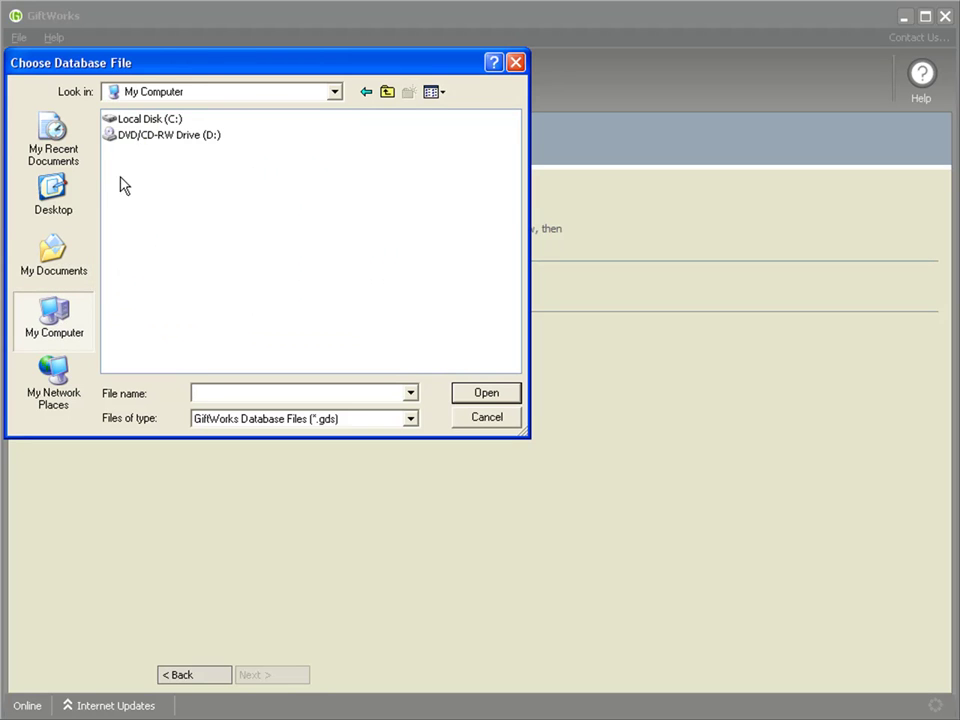
double_click(122, 119)
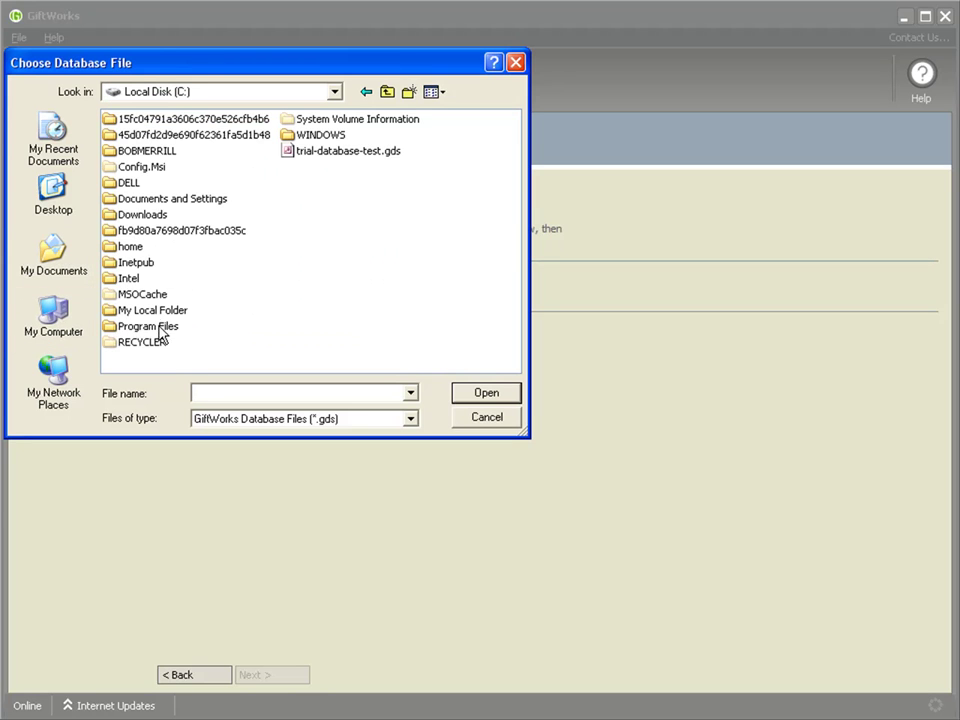
left_click(112, 201)
double_click(112, 201)
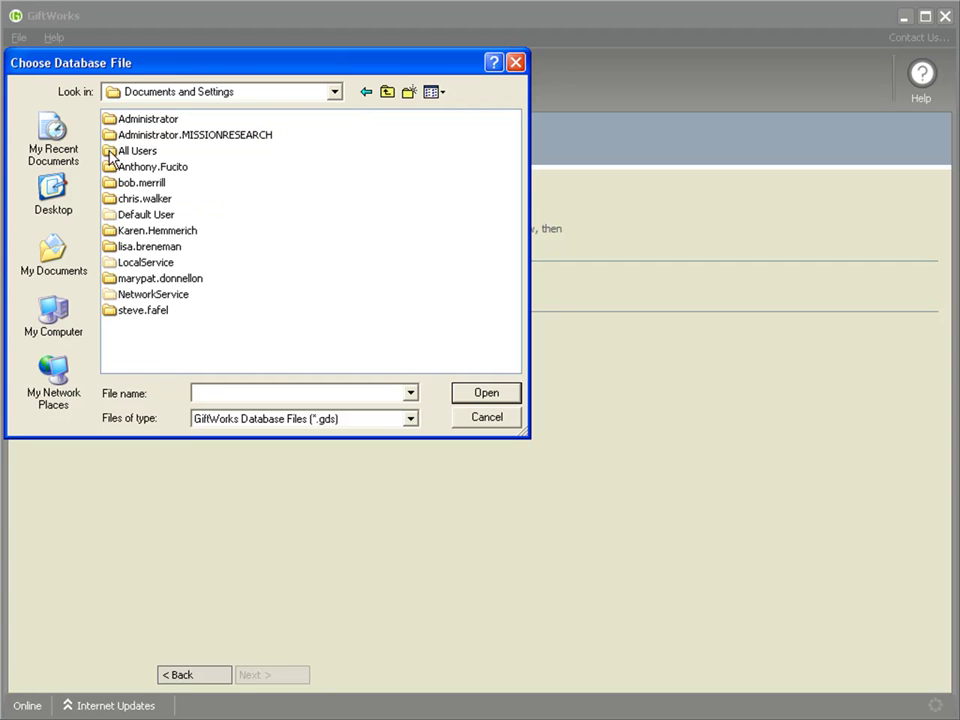
double_click(112, 119)
double_click(110, 246)
double_click(315, 247)
left_click(321, 285)
left_click_drag(321, 285, 429, 285)
left_click(338, 287)
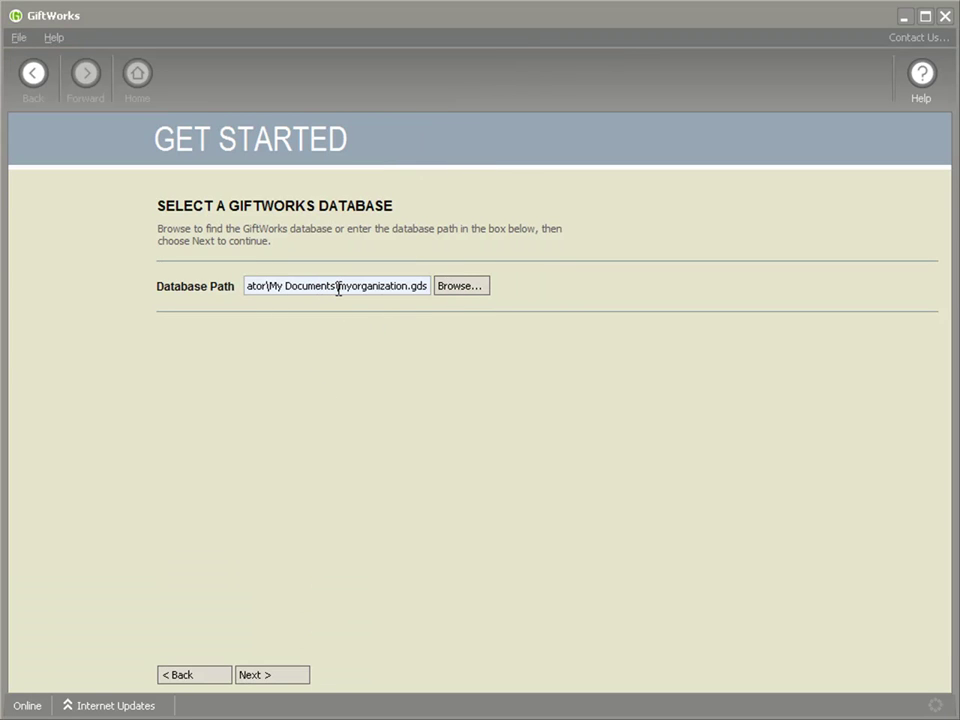
Select the database's user account and finish to reach the MyOrganization sign-in page.
left_click(272, 678)
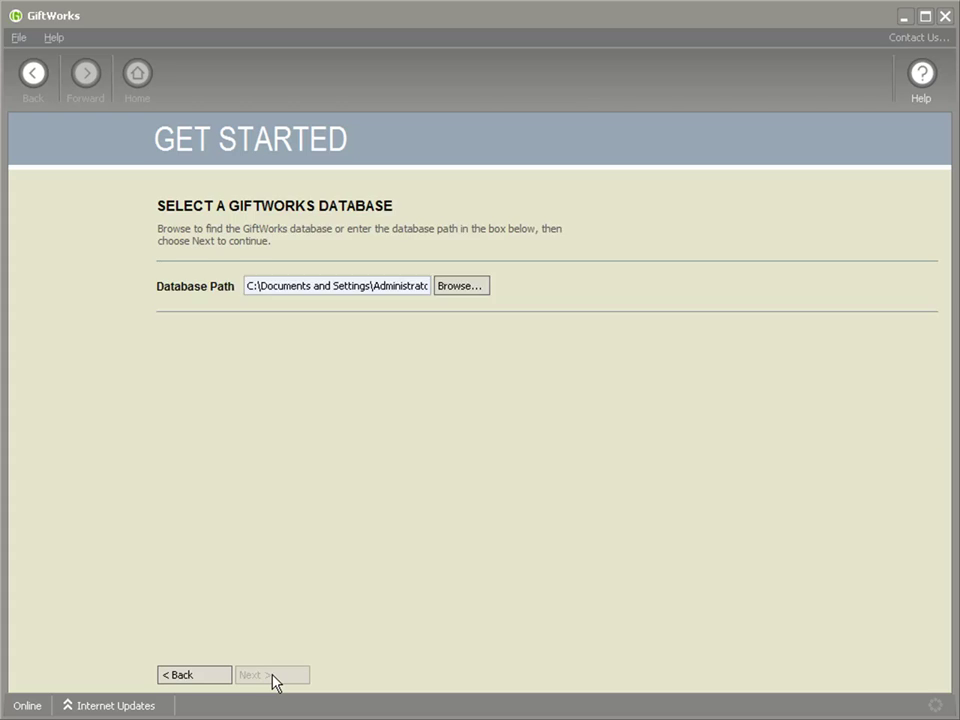
left_click(191, 315)
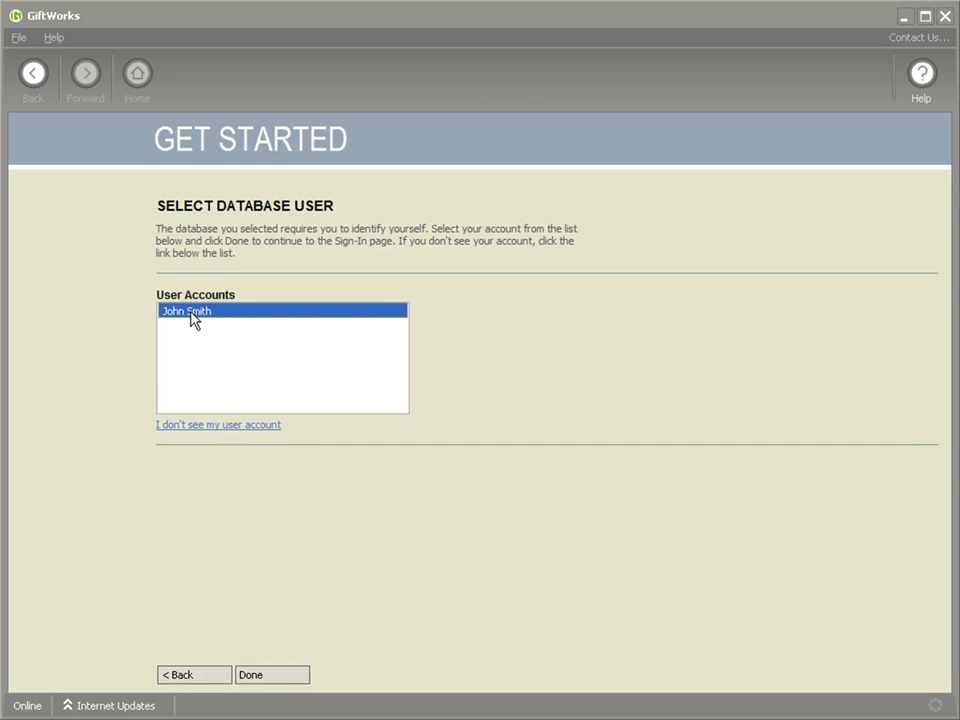
left_click(278, 678)
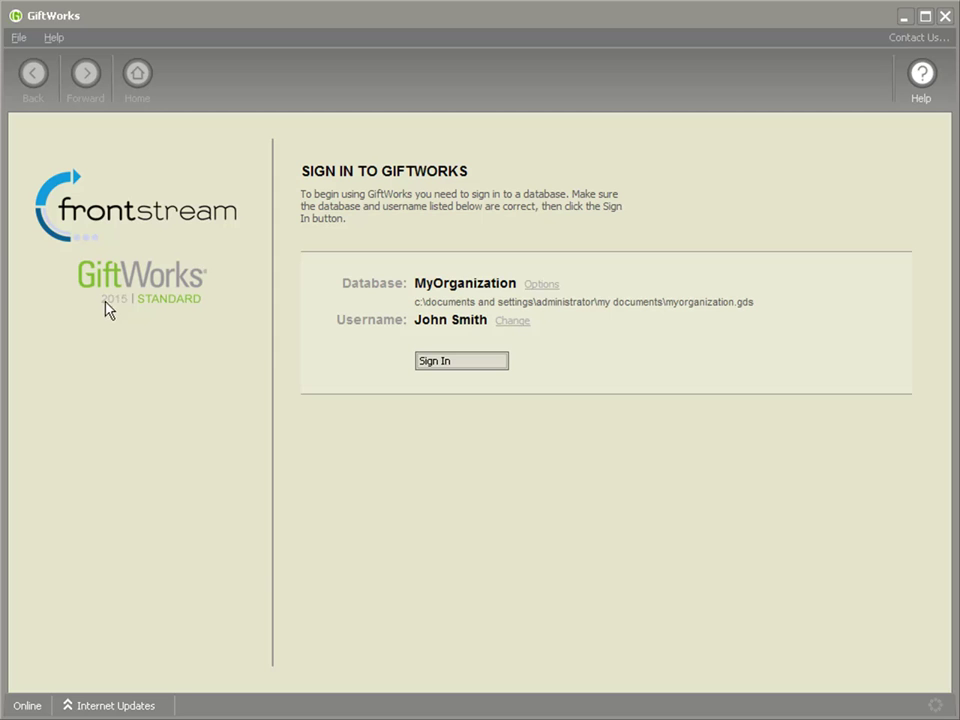
left_click(52, 39)
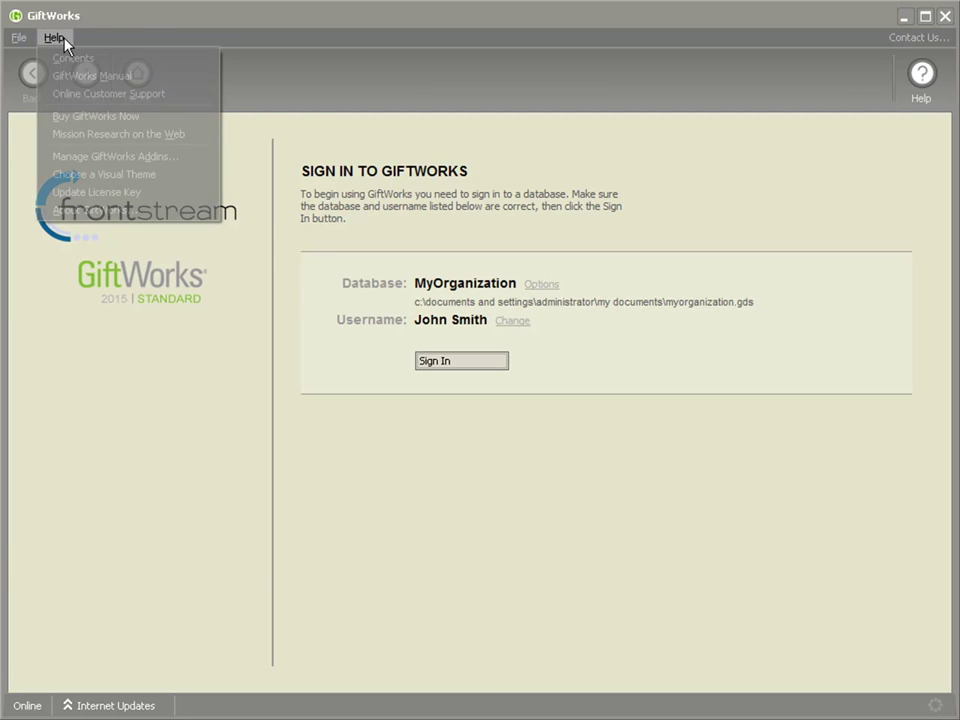
left_click(100, 210)
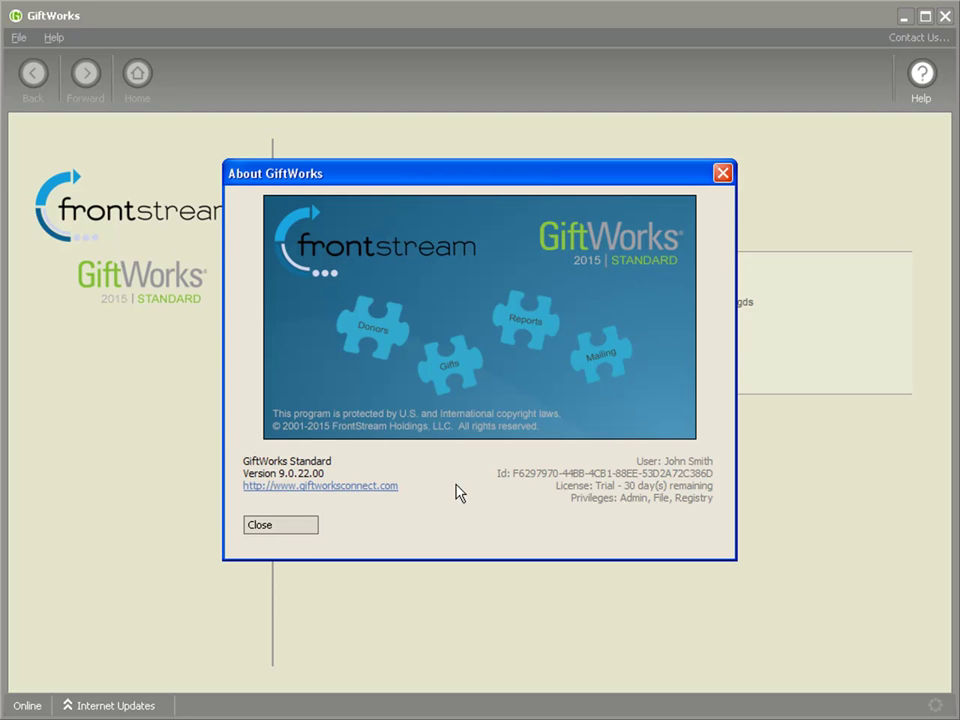
left_click(722, 175)
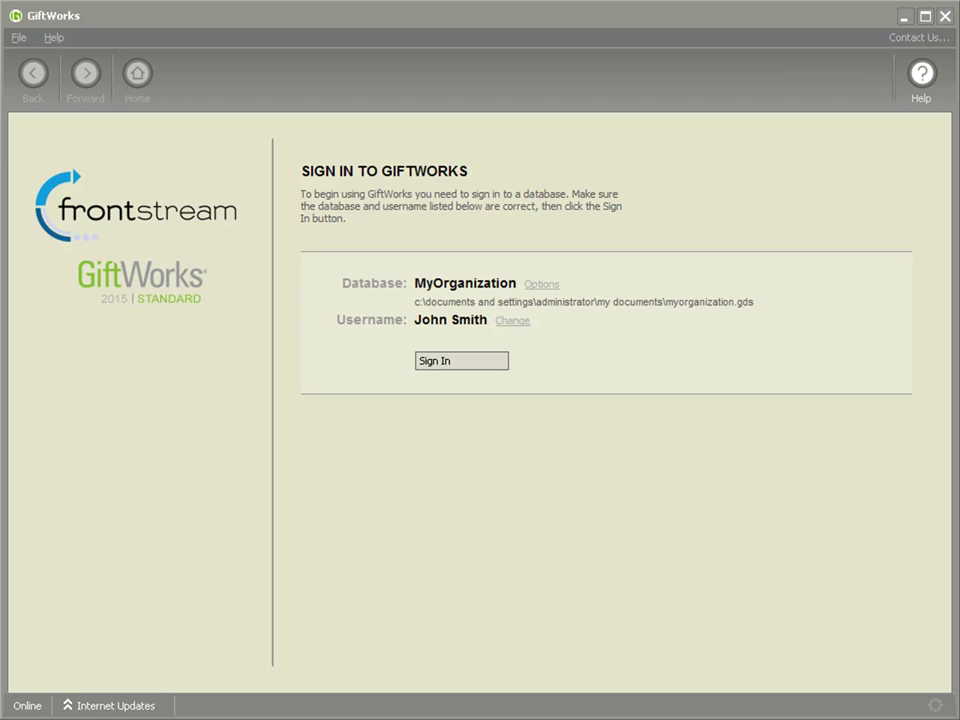
Sign in to the MyOrganization database, triggering the Database Upgrade Needed notice.
left_click(478, 370)
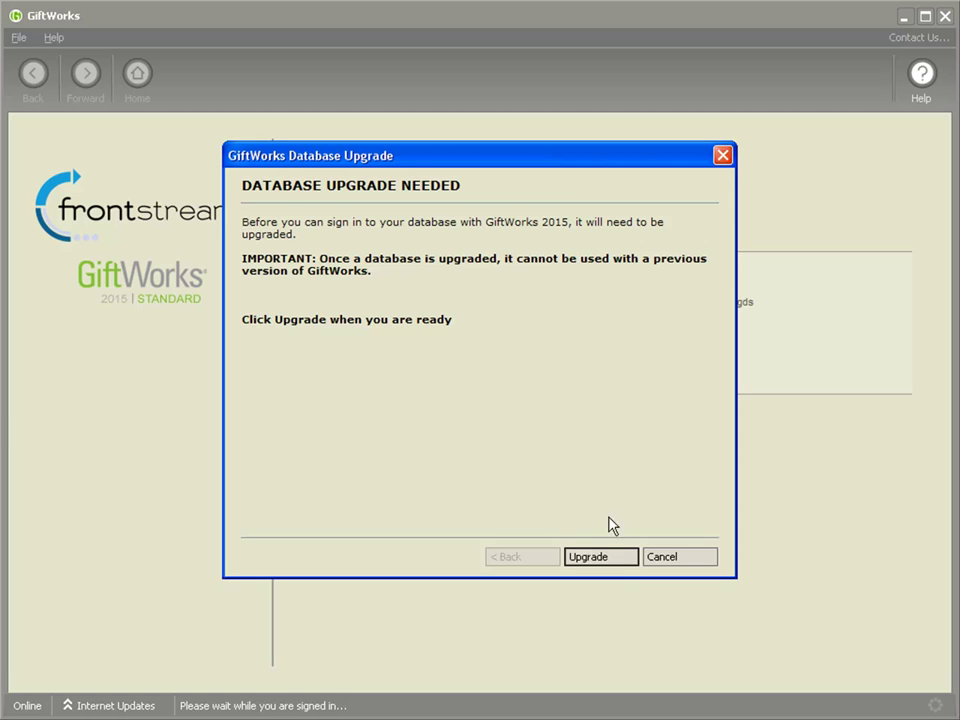
Start the upgrade of the MyOrganization database for GiftWorks 2015.
left_click(586, 557)
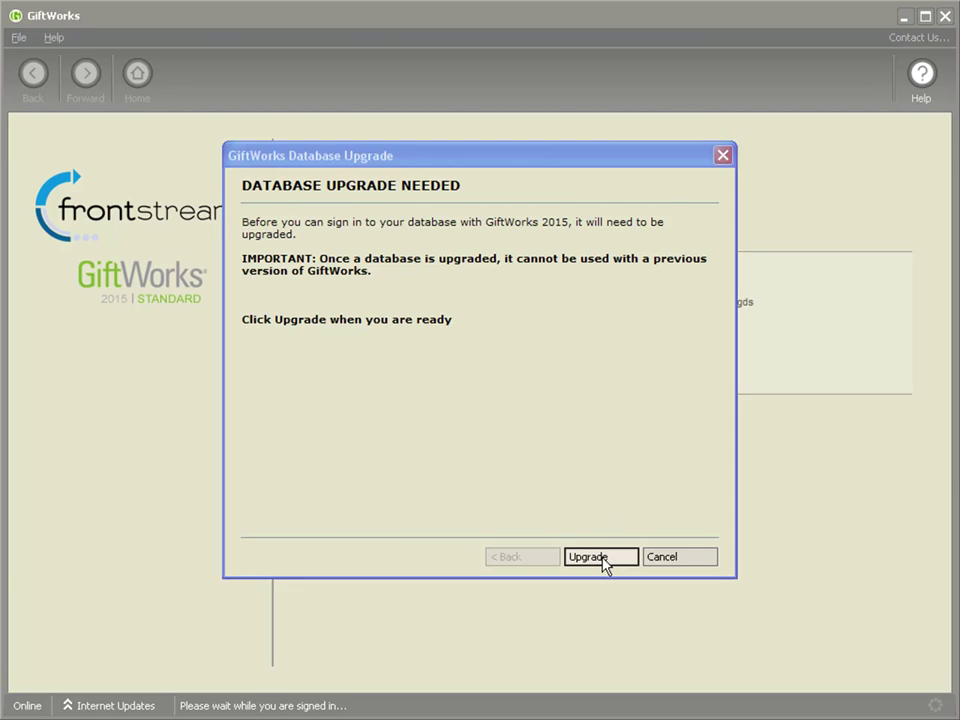